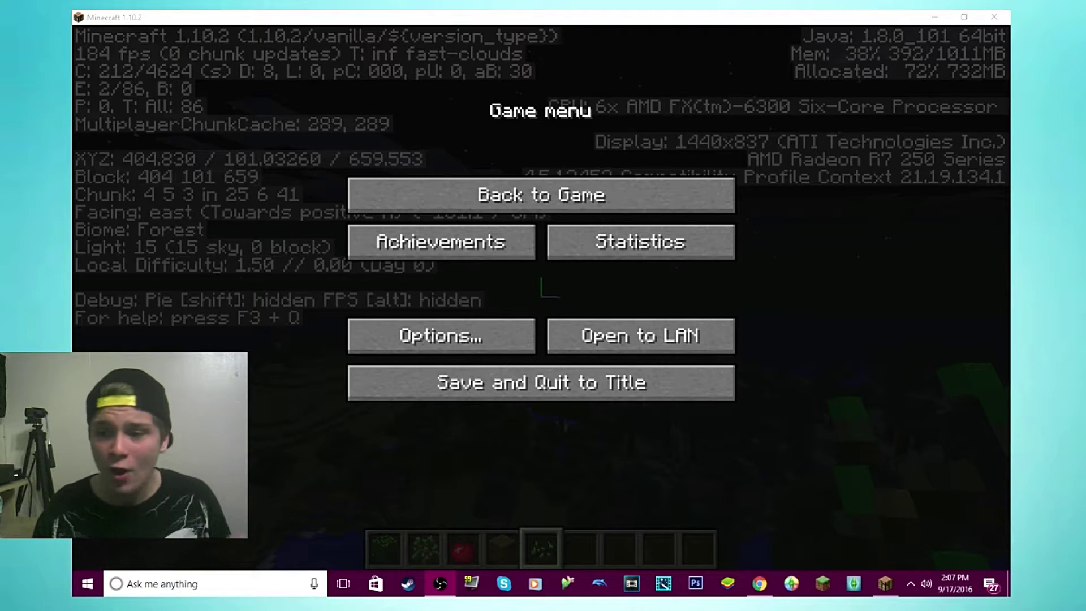
Resume the world, descend to the ground and walk east through the forest while watching the frame rate in the debug overlay
{"action": "left_click", "coordinate": [541, 195]}
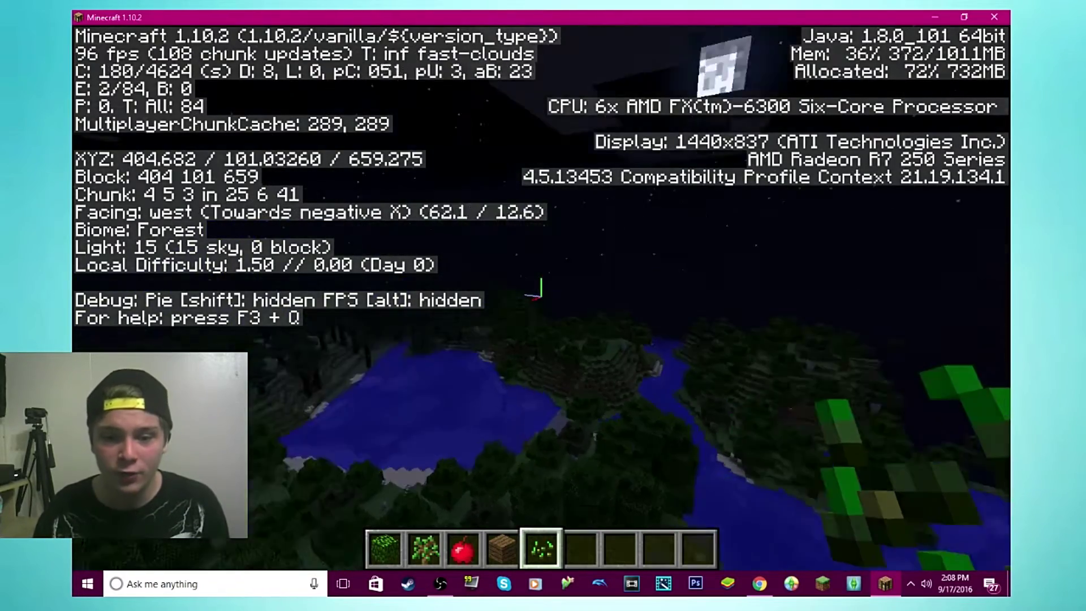
{"action": "key", "text": "space"}
{"action": "key", "text": "space"}
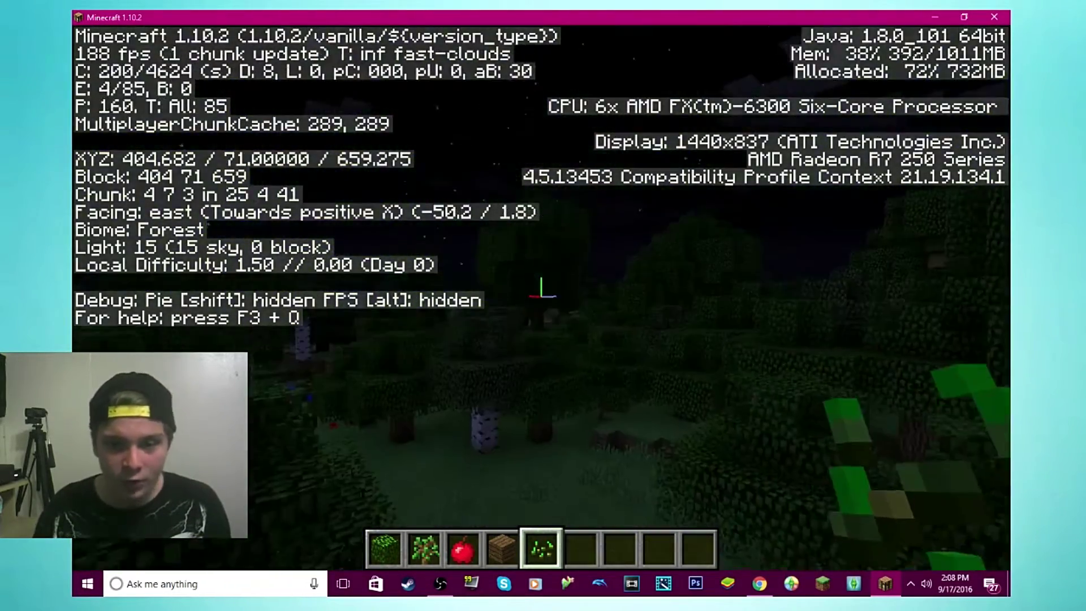
{"action": "key", "text": "w"}
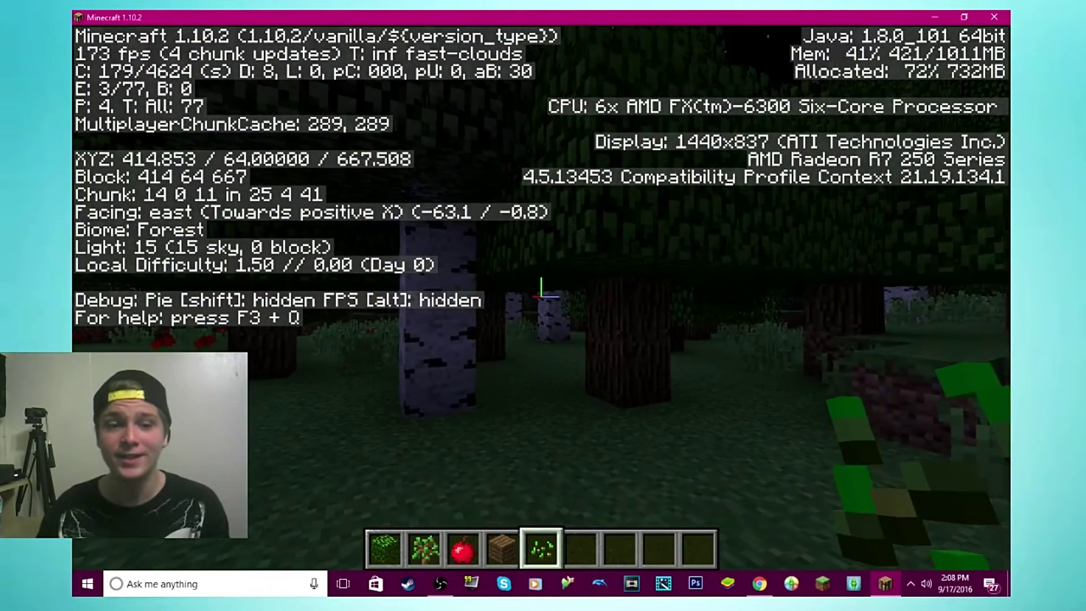
{"action": "key", "text": "w"}
{"action": "key", "text": "w"}
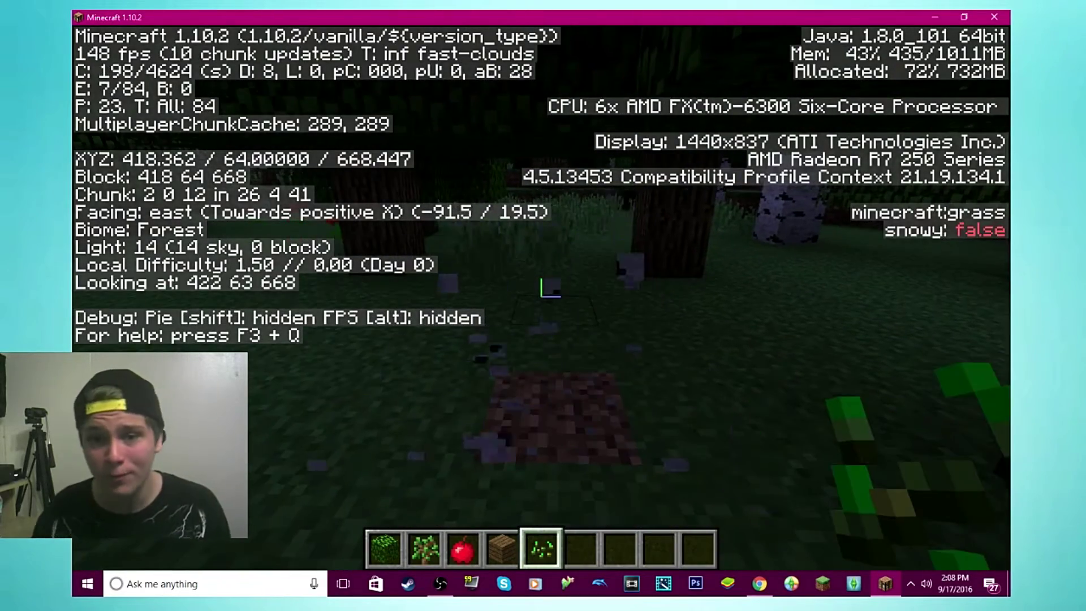
{"action": "key", "text": "w"}
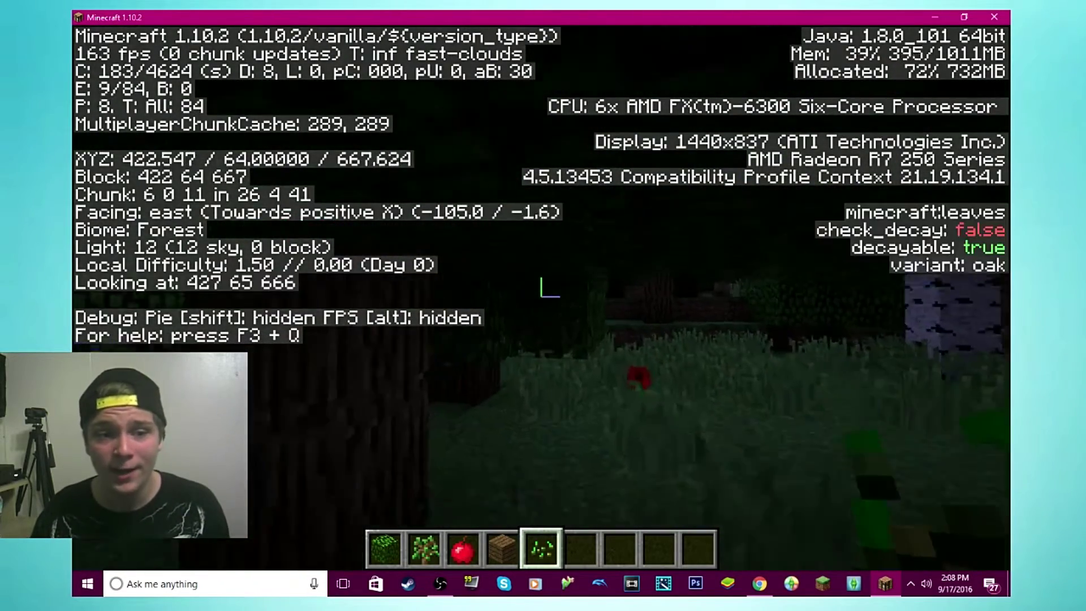
{"action": "key", "text": "w"}
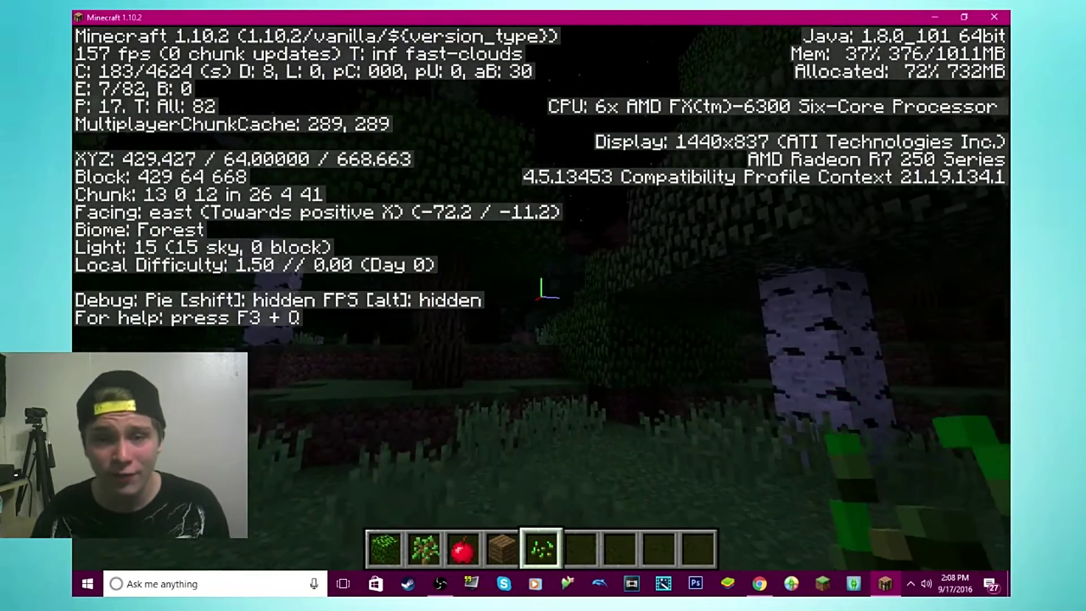
{"action": "key", "text": "w"}
{"action": "key", "text": "space"}
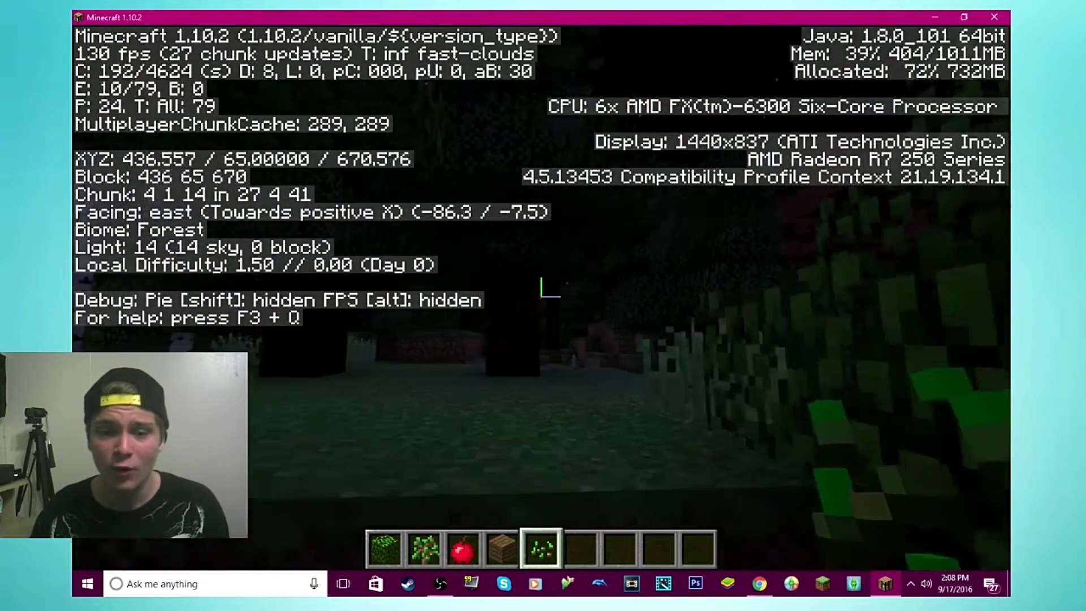
{"action": "key", "text": "w"}
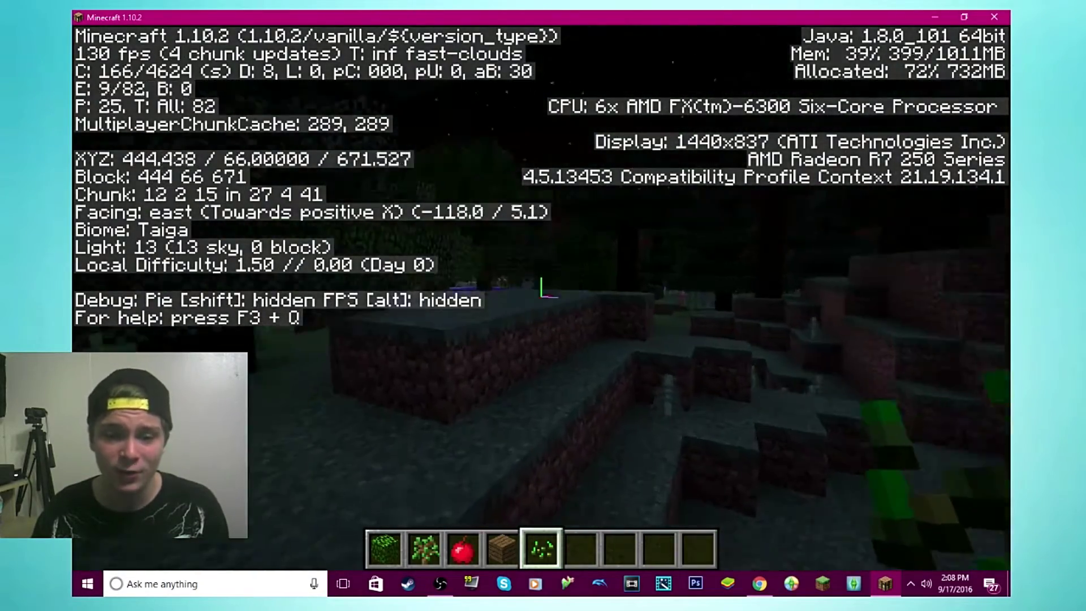
{"action": "key", "text": "w"}
{"action": "key", "text": "space"}
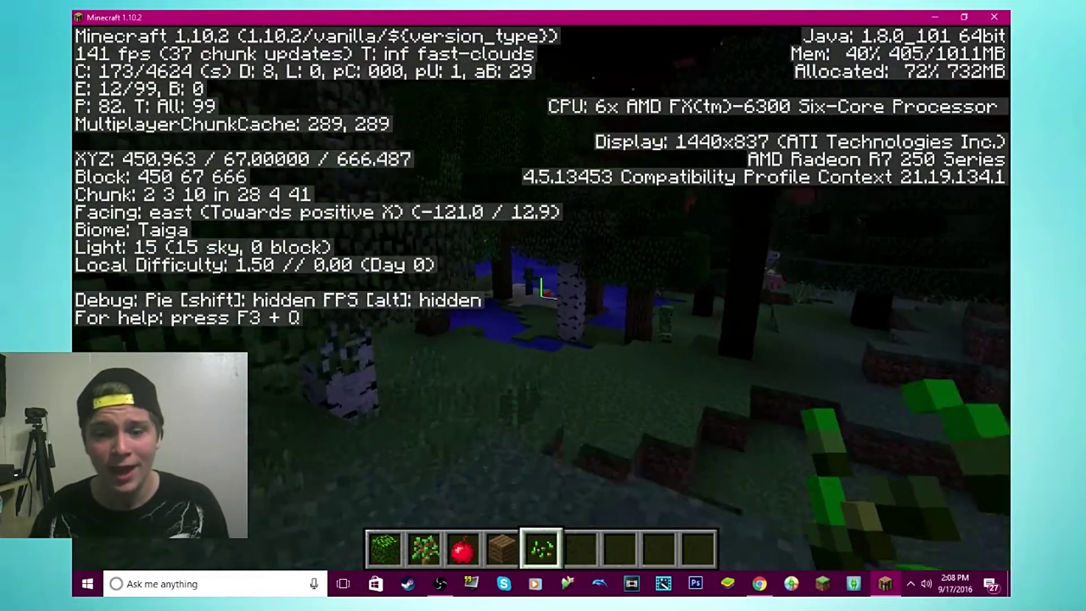
{"action": "key", "text": "w"}
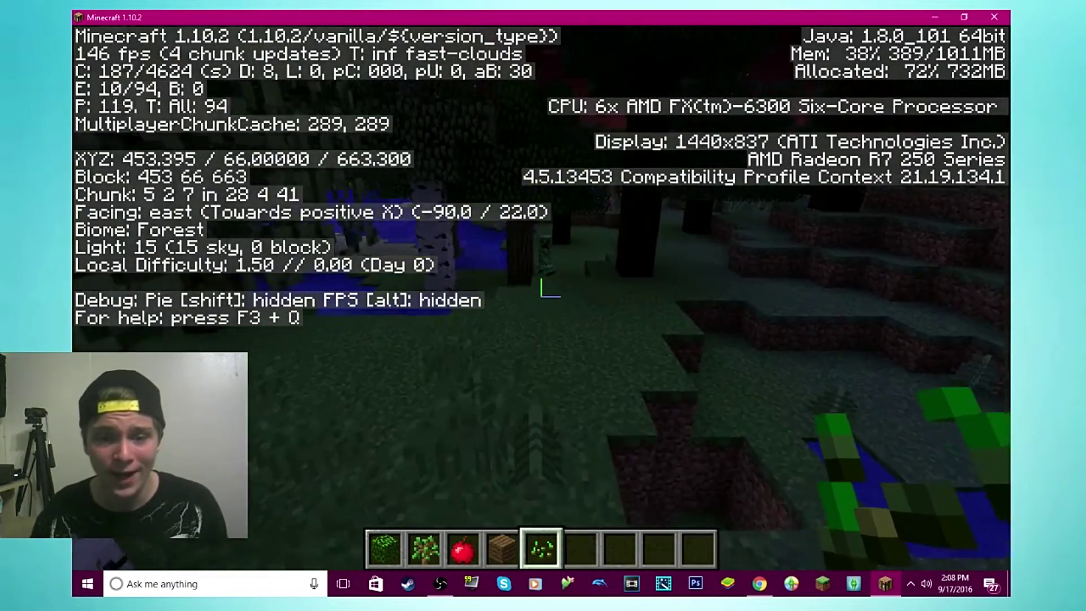
{"action": "key", "text": "w"}
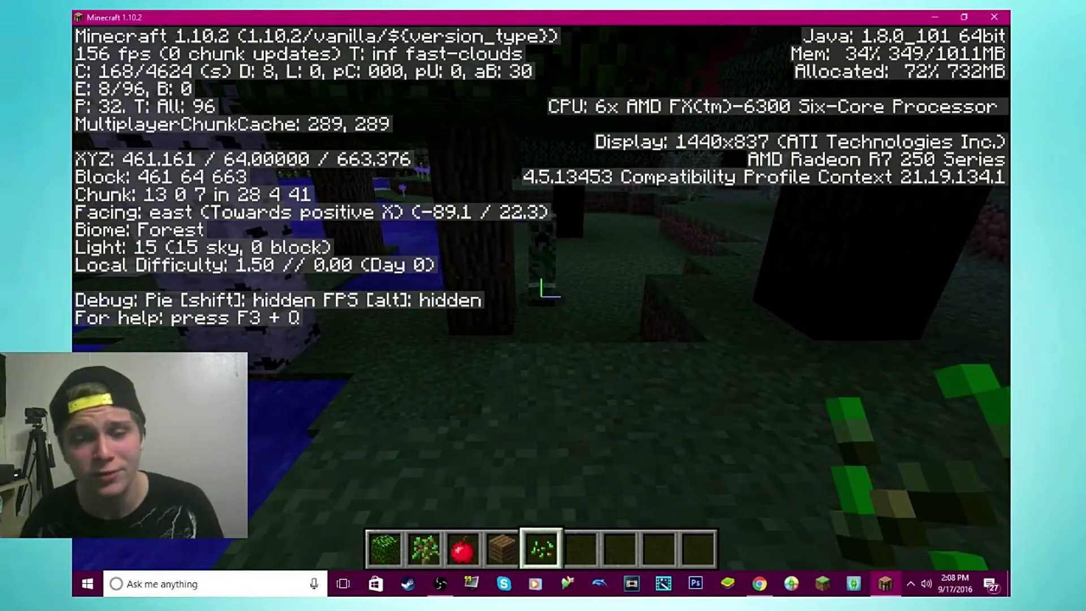
{"action": "key", "text": "d"}
{"action": "key", "text": "w"}
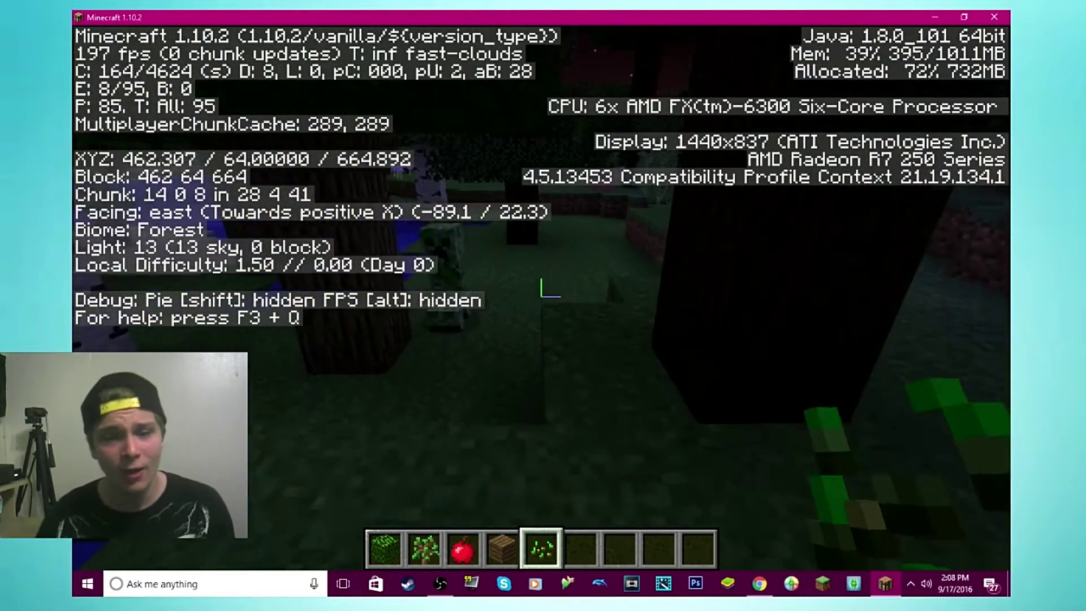
Fly up above the treetops facing west to check the frame rate over the open landscape
{"action": "key", "text": "space"}
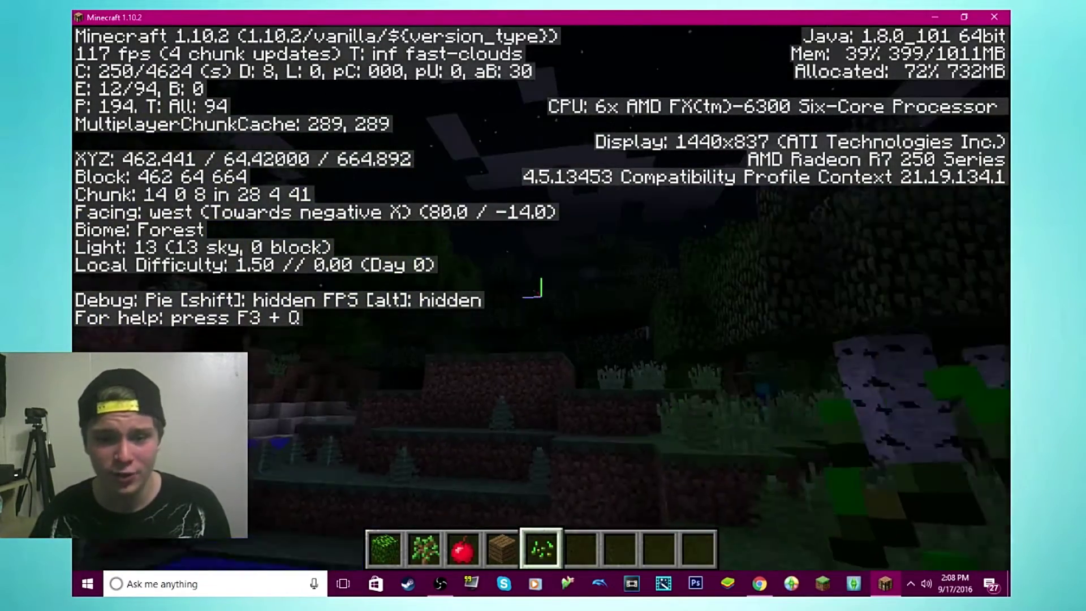
{"action": "key", "text": "space"}
{"action": "key", "text": "w"}
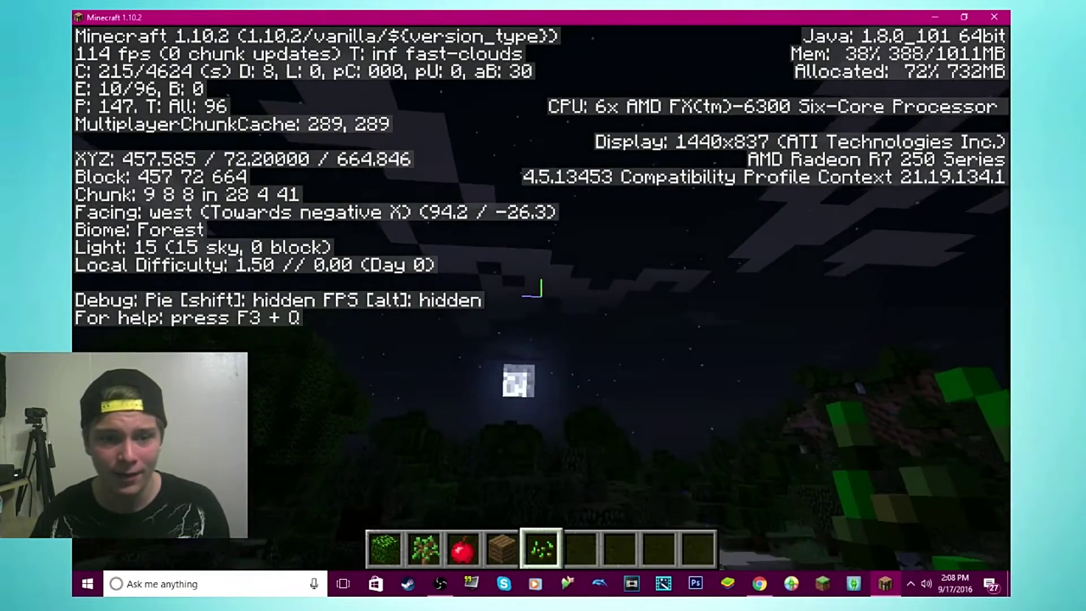
{"action": "key", "text": "space"}
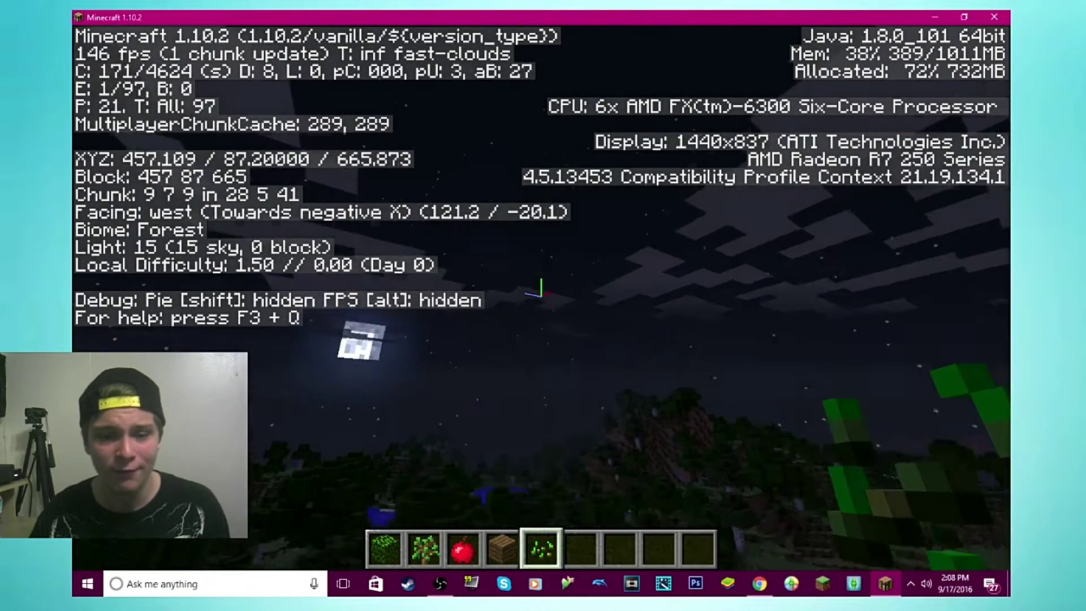
Set the render distance to 14 chunks in the video settings
{"action": "key", "text": "Escape"}
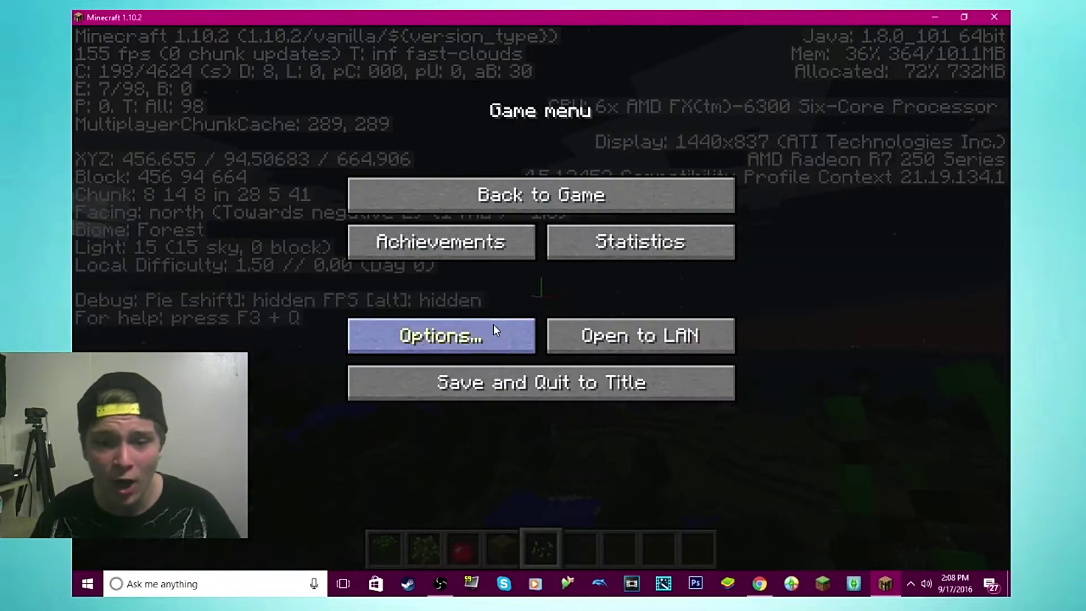
{"action": "left_click", "coordinate": [493, 324]}
{"action": "left_click", "coordinate": [459, 263]}
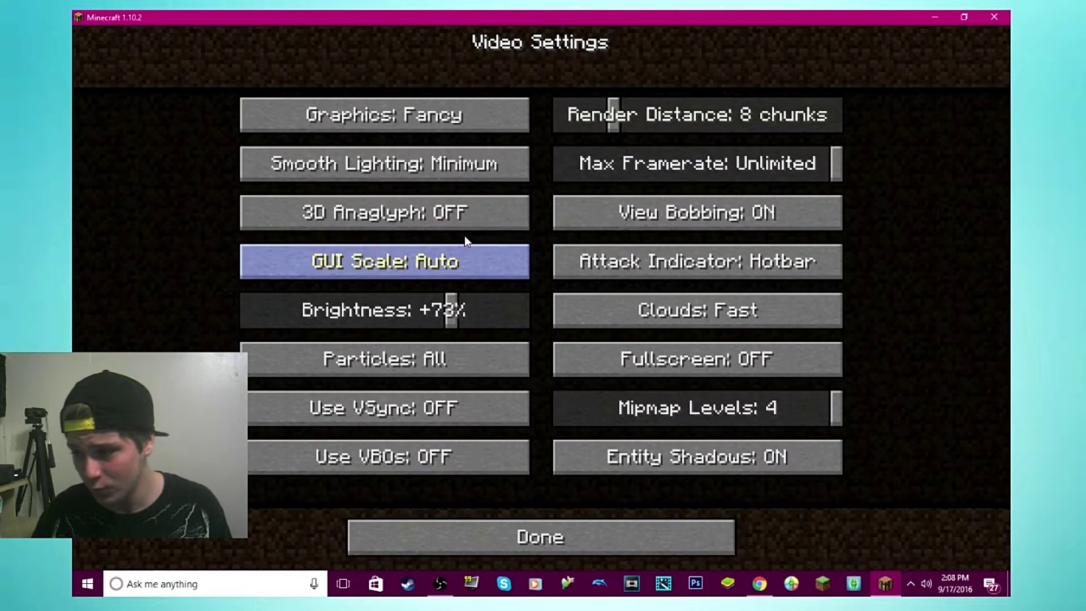
{"action": "left_click", "coordinate": [634, 124]}
{"action": "left_click_drag", "start_coordinate": [637, 125], "coordinate": [666, 127]}
{"action": "left_click", "coordinate": [570, 545]}
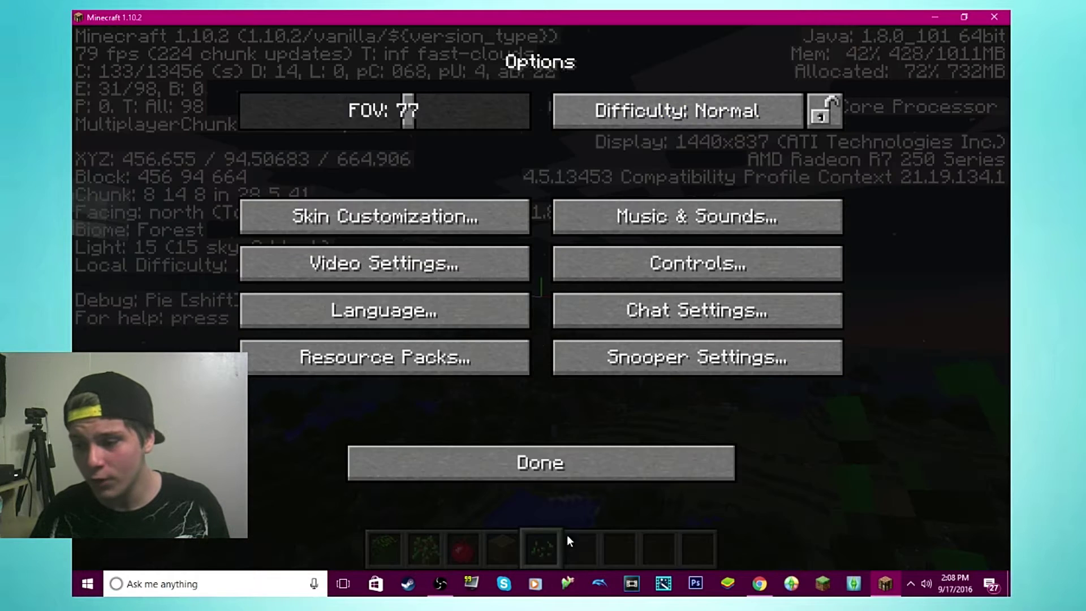
Review the video settings once more and return to the game
{"action": "left_click", "coordinate": [430, 263]}
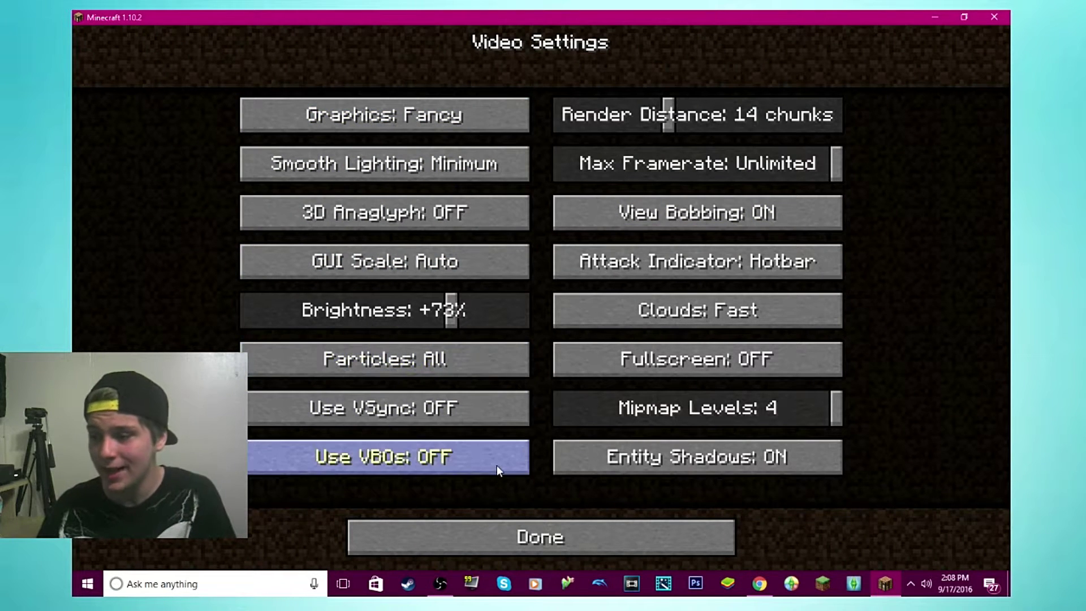
{"action": "left_click", "coordinate": [509, 534]}
{"action": "left_click", "coordinate": [549, 457]}
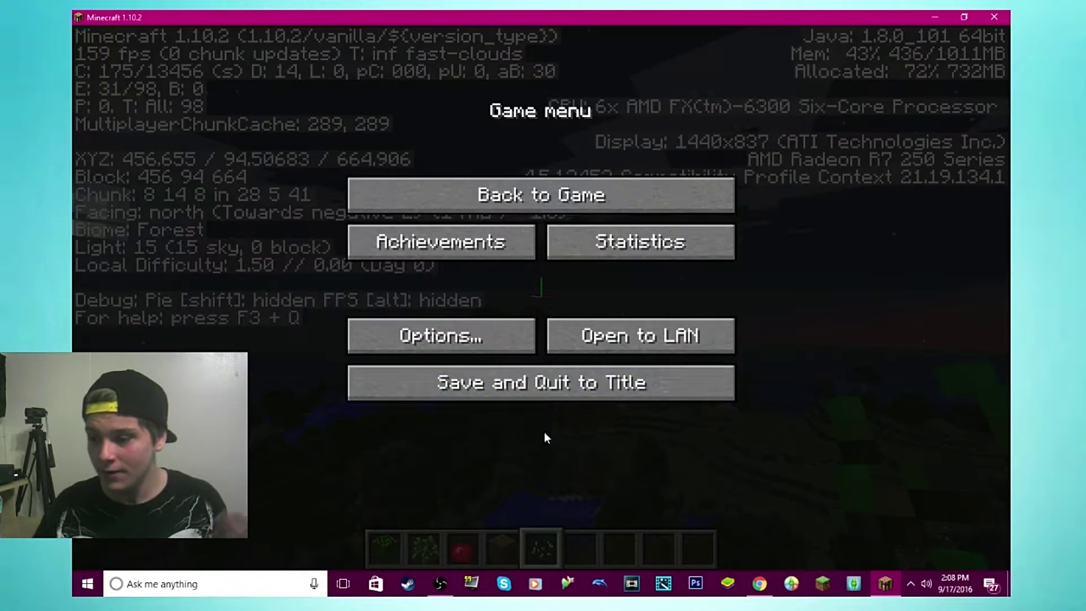
{"action": "left_click", "coordinate": [527, 195]}
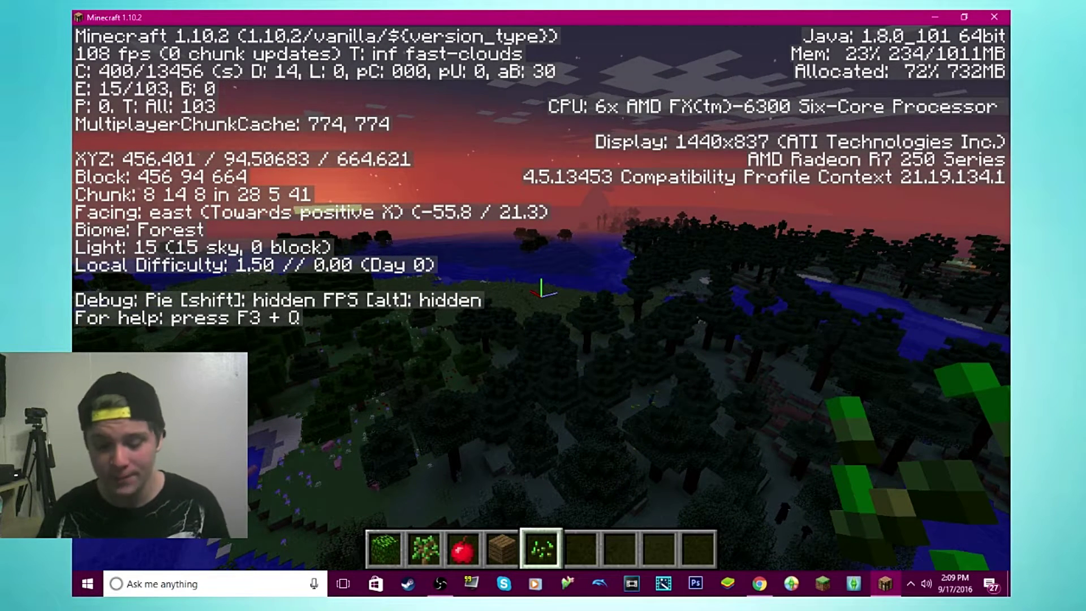
Drop to the ground and walk through the forest to examine the frame rate at the 14-chunk render distance
{"action": "key", "text": "space"}
{"action": "key", "text": "space"}
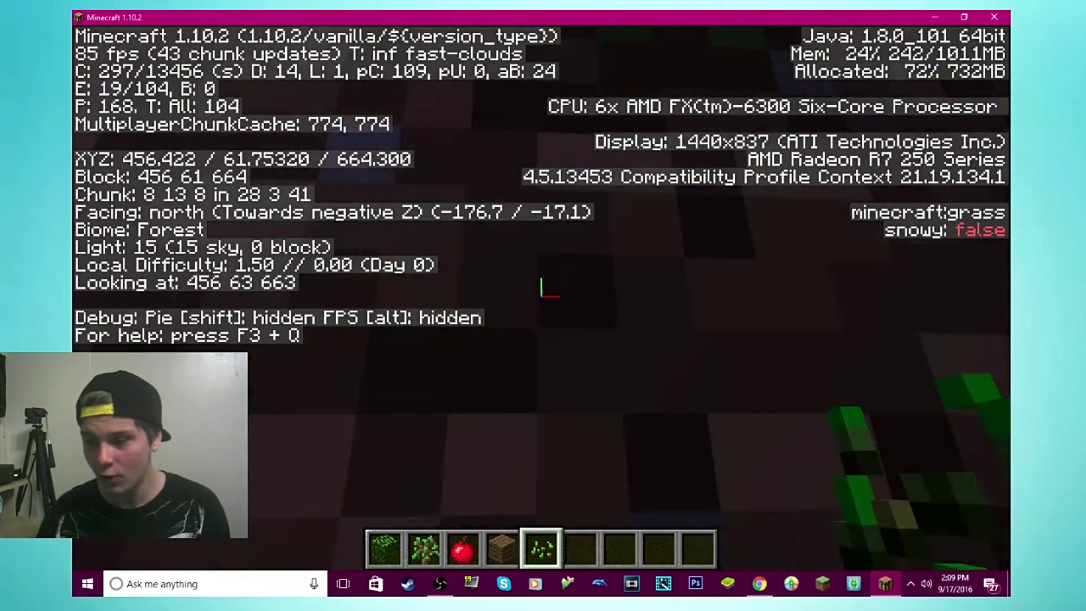
{"action": "key", "text": "w"}
{"action": "key", "text": "space"}
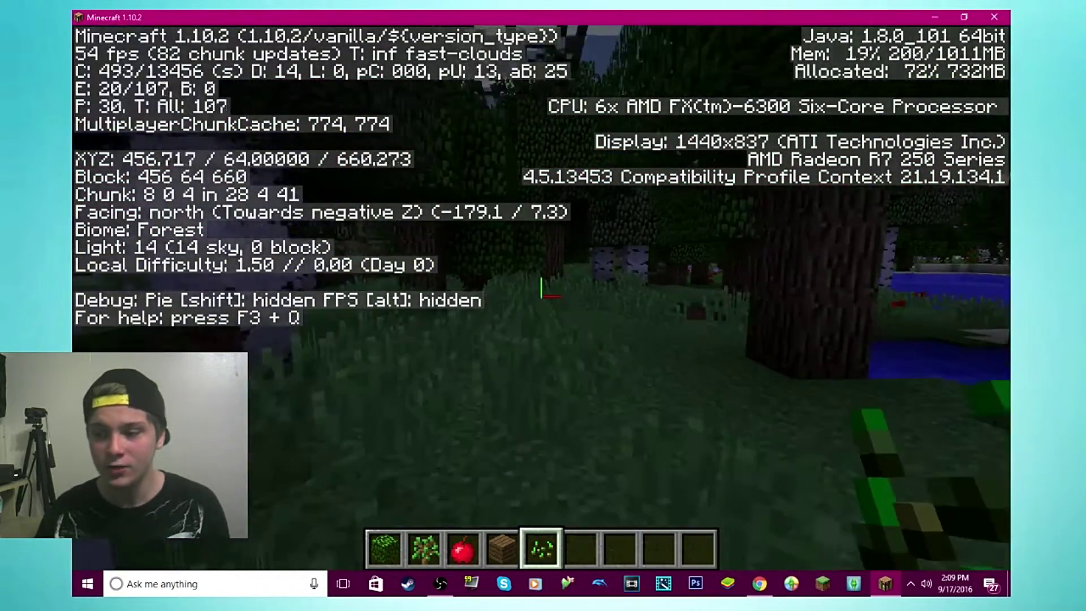
{"action": "key", "text": "w"}
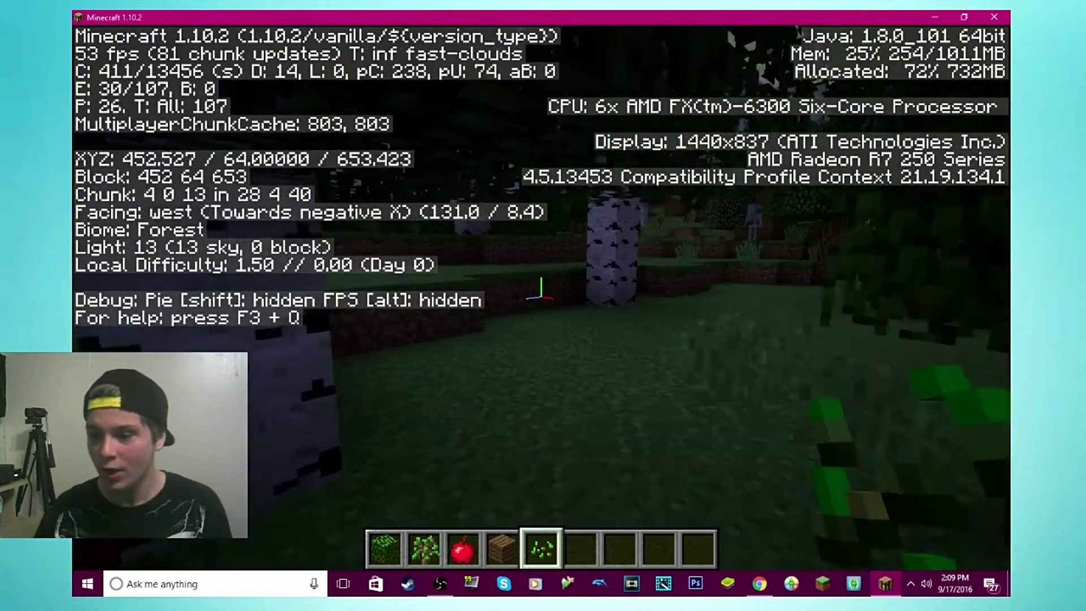
{"action": "key", "text": "w"}
{"action": "key", "text": "space"}
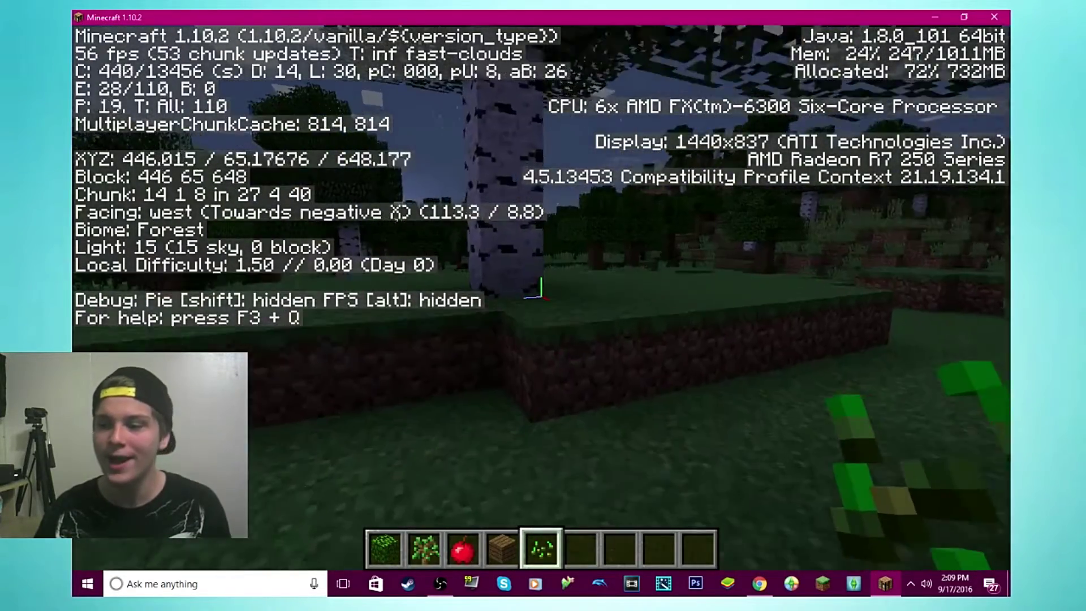
{"action": "key", "text": "w"}
{"action": "key", "text": "space"}
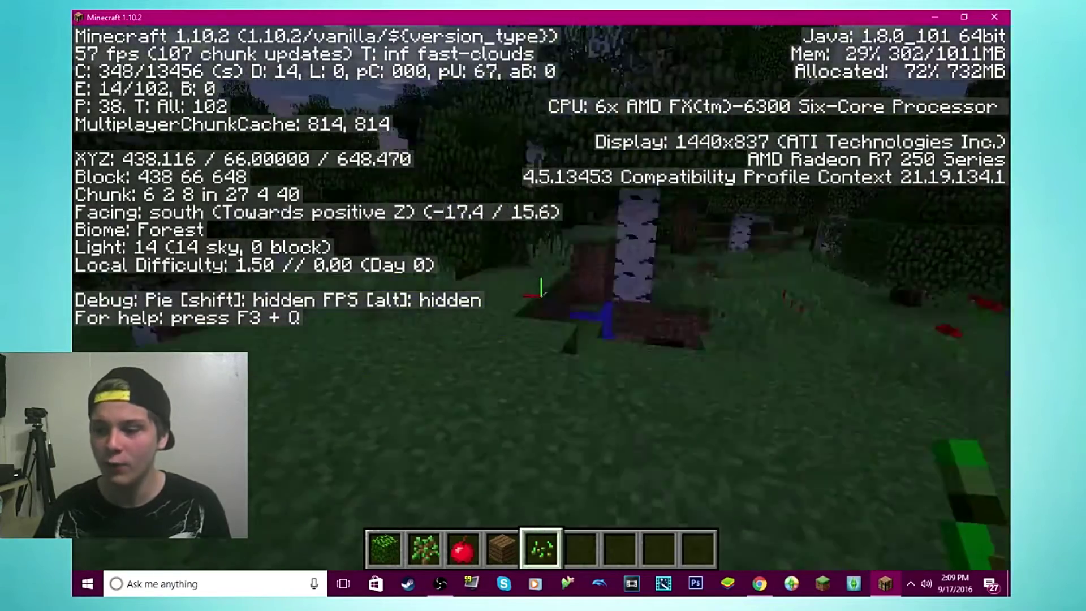
{"action": "key", "text": "w"}
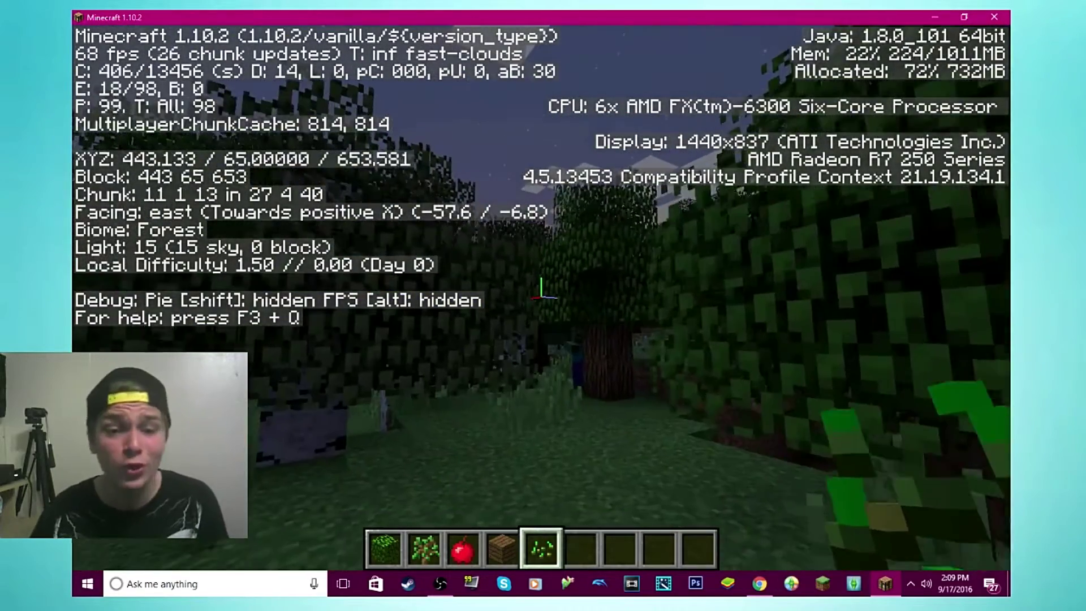
{"action": "key", "text": "w"}
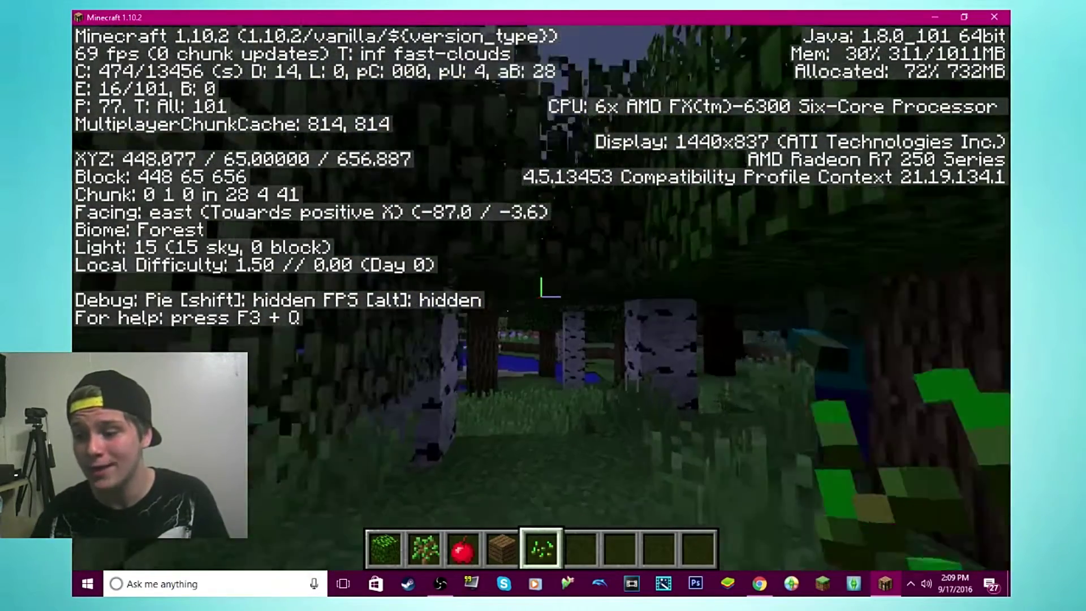
{"action": "key", "text": "w"}
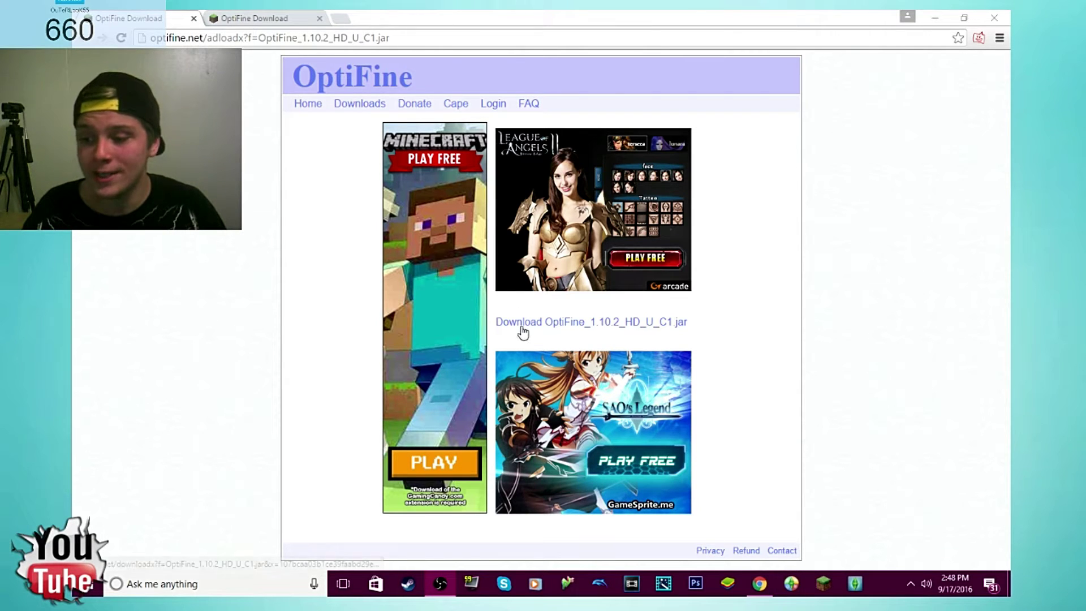
Download OptiFine_1.10.2_HD_U_C1.jar from the OptiFine site in the browser and keep the file despite the warning
{"action": "left_click", "coordinate": [500, 328]}
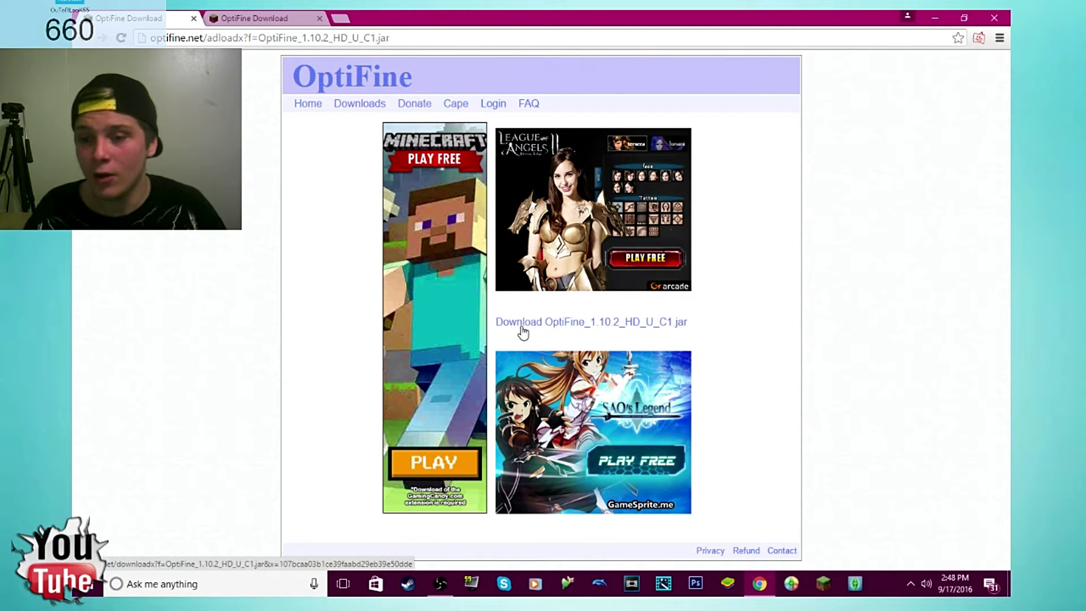
{"action": "left_click", "coordinate": [521, 327]}
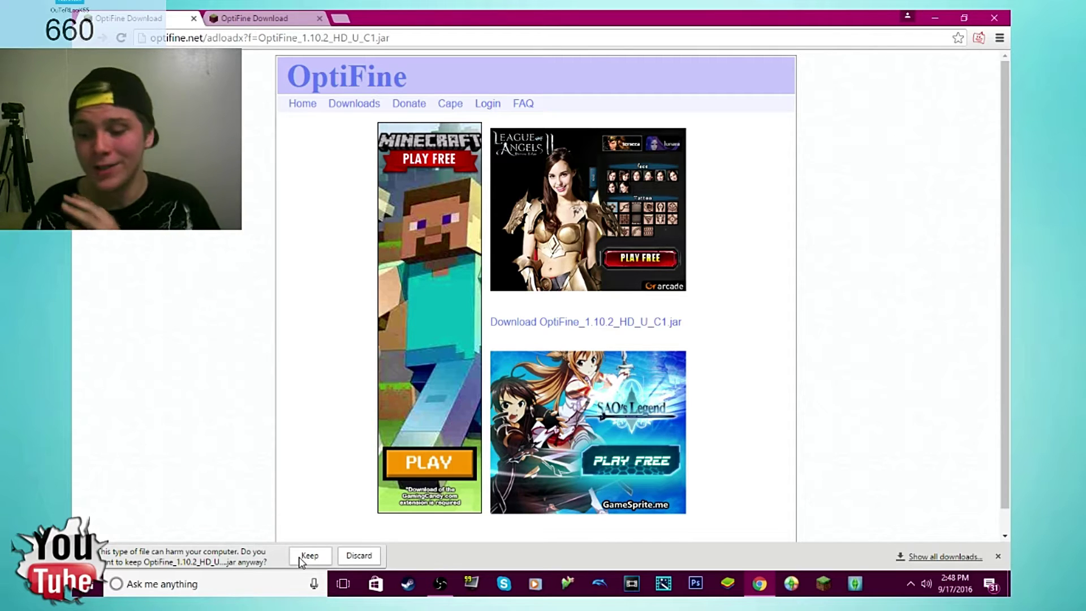
{"action": "left_click", "coordinate": [305, 556]}
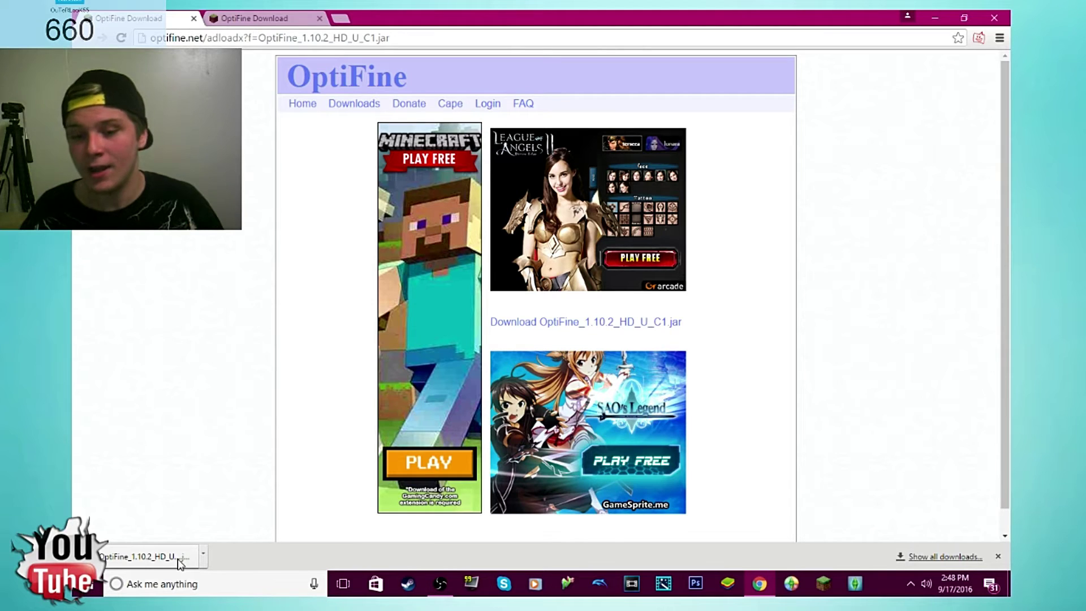
Shrink the browser window and move the downloaded OptiFine_1.10.2_HD_U_C1.jar onto an empty area of the desktop
{"action": "left_click_drag", "start_coordinate": [179, 563], "coordinate": [144, 517]}
{"action": "left_click", "coordinate": [964, 17]}
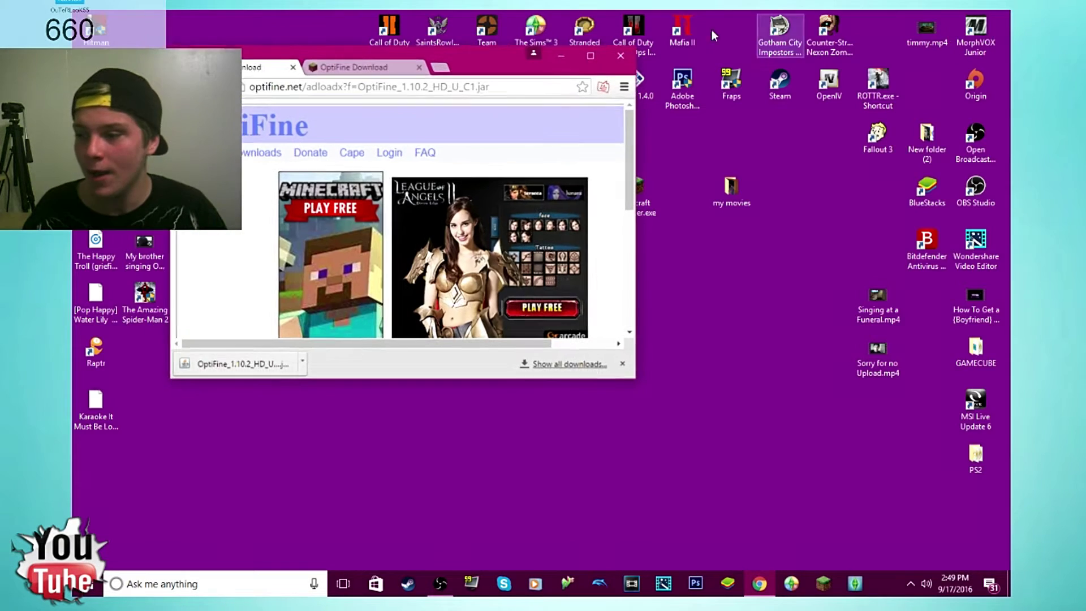
{"action": "left_click_drag", "start_coordinate": [447, 57], "coordinate": [797, 65]}
{"action": "left_click_drag", "start_coordinate": [545, 353], "coordinate": [266, 341]}
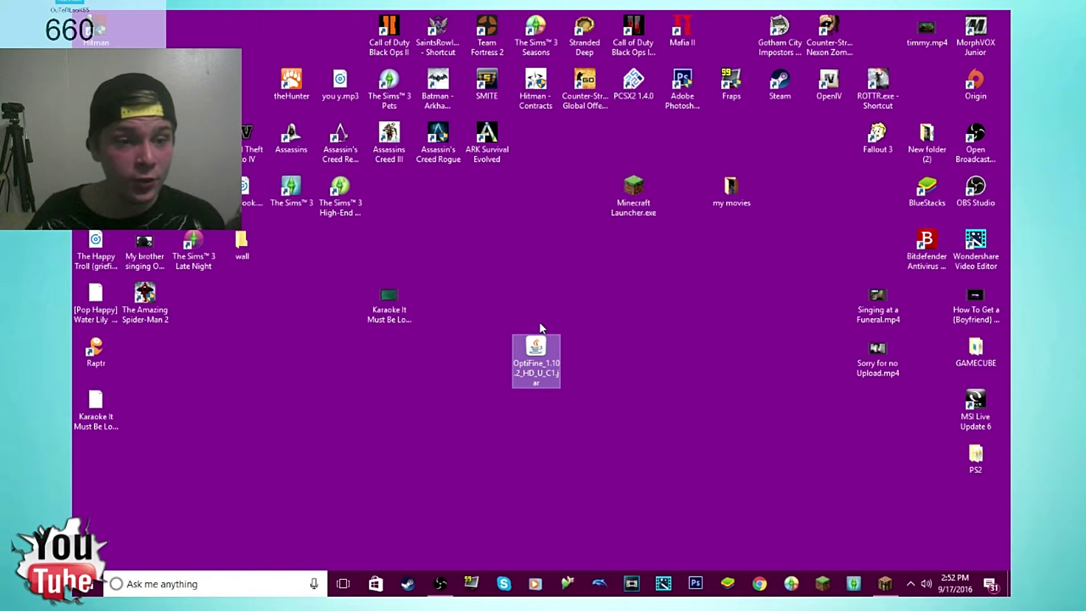
{"action": "left_click_drag", "start_coordinate": [541, 359], "coordinate": [542, 285]}
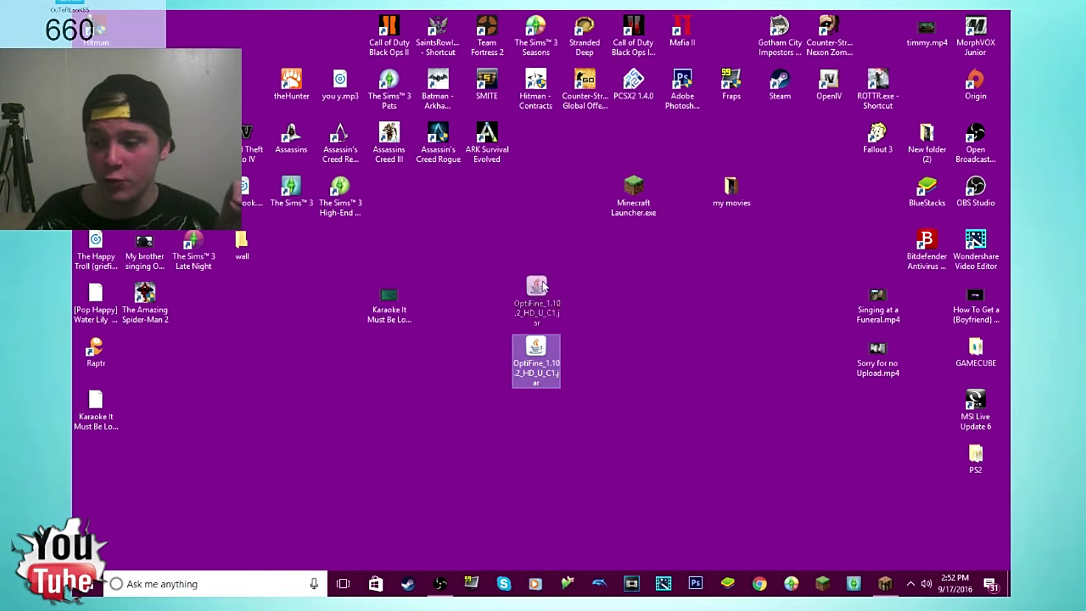
Move the OptiFine jar to a clear spot on the desktop and place the Minecraft 1.10.2 window so the jar stays accessible
{"action": "left_click_drag", "start_coordinate": [474, 266], "coordinate": [292, 342]}
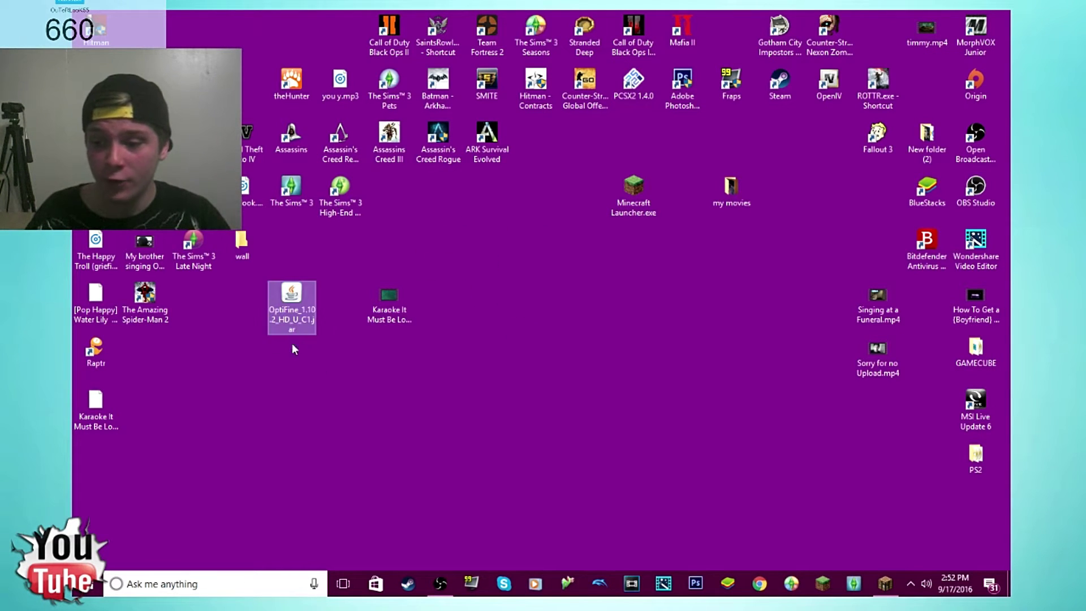
{"action": "left_click", "coordinate": [885, 583]}
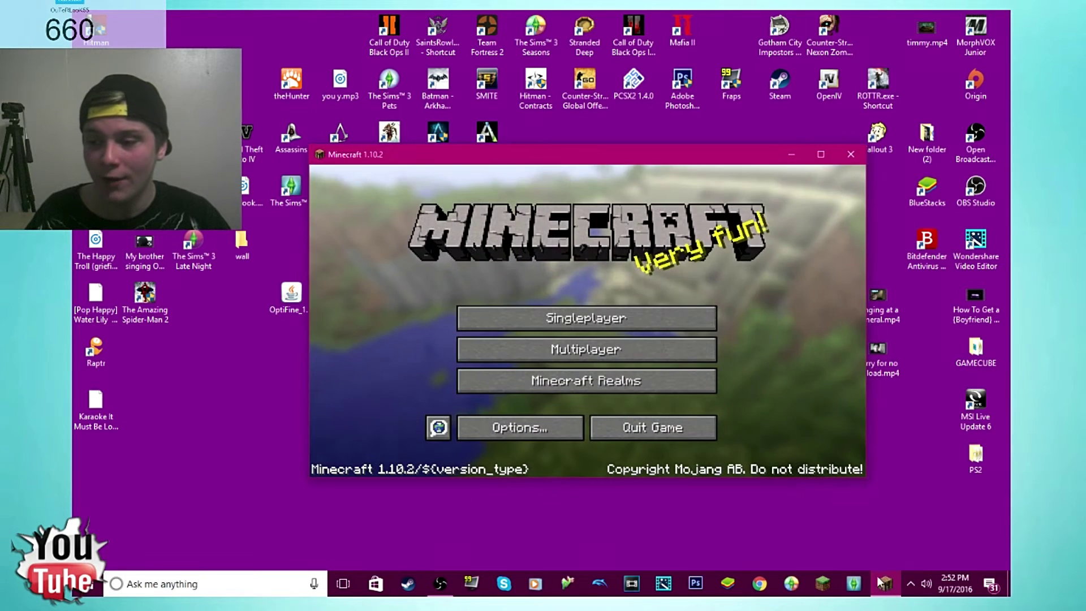
{"action": "left_click_drag", "start_coordinate": [461, 159], "coordinate": [542, 133]}
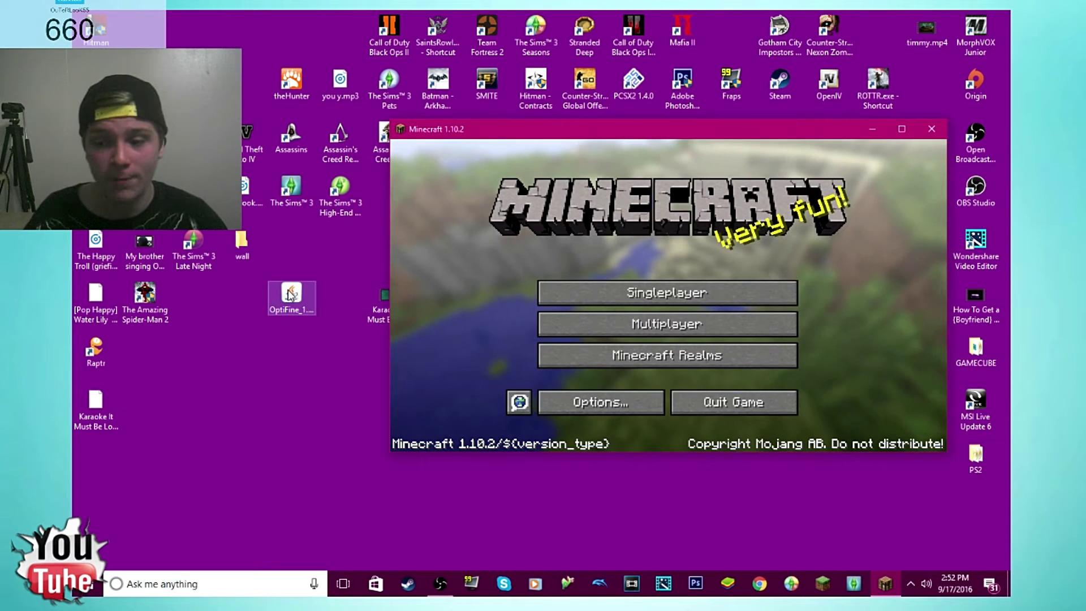
{"action": "left_click_drag", "start_coordinate": [516, 124], "coordinate": [466, 99]}
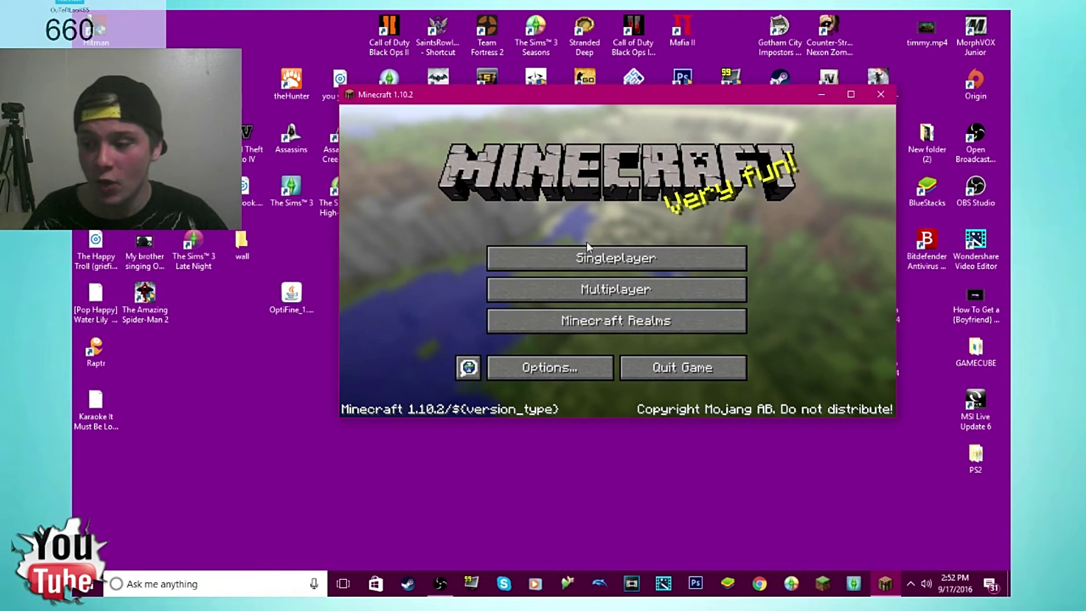
Run the OptiFine jar and install OptiFine HD Ultra C1 for Minecraft 1.10.2 into the default .minecraft folder
{"action": "left_click", "coordinate": [281, 317]}
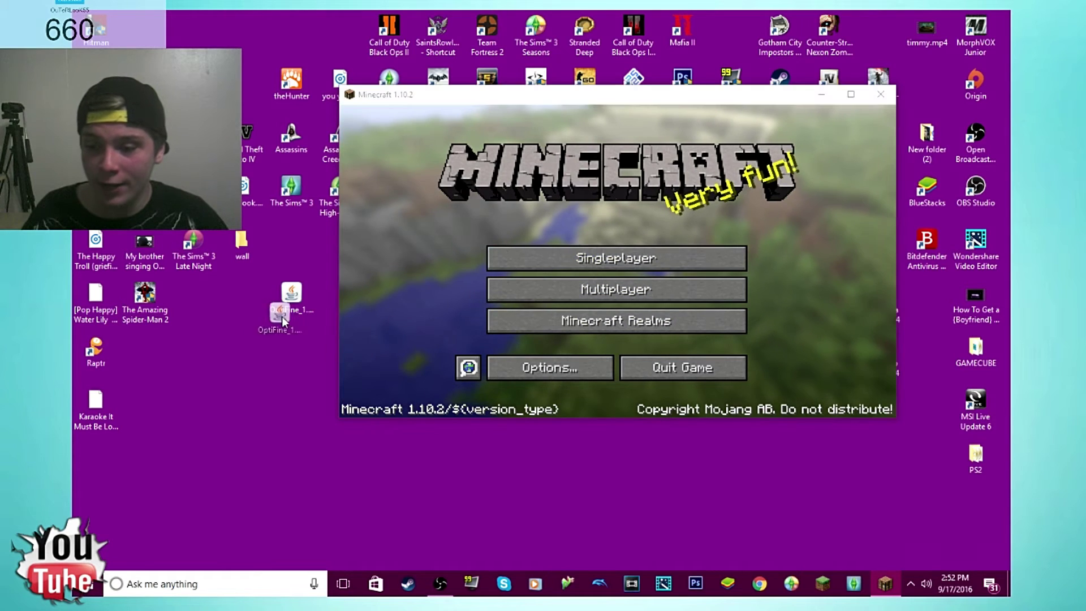
{"action": "left_click", "coordinate": [260, 321]}
{"action": "double_click", "coordinate": [259, 321]}
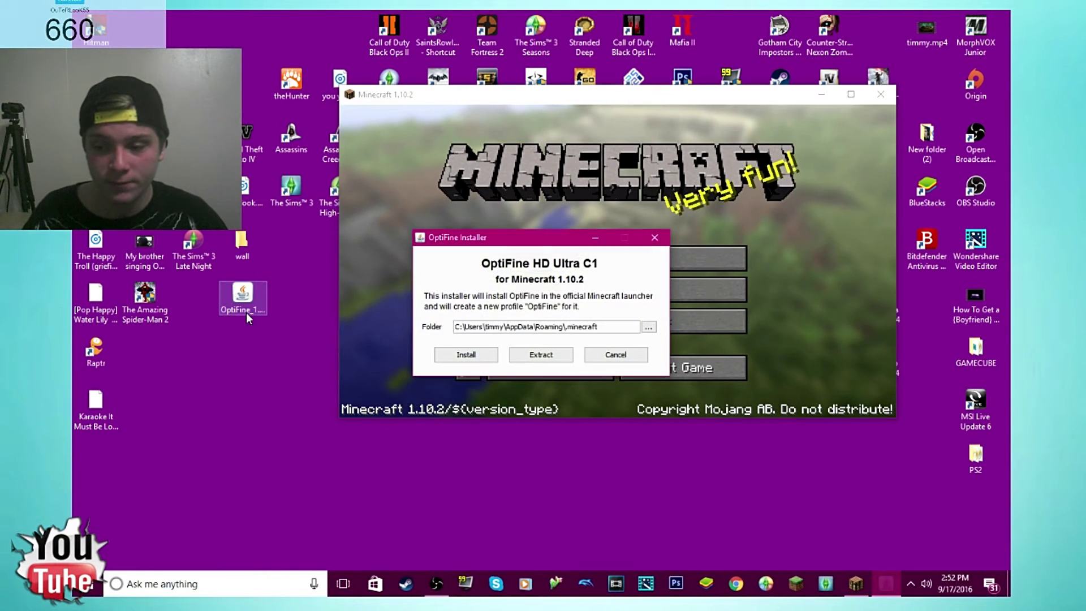
{"action": "left_click", "coordinate": [470, 356]}
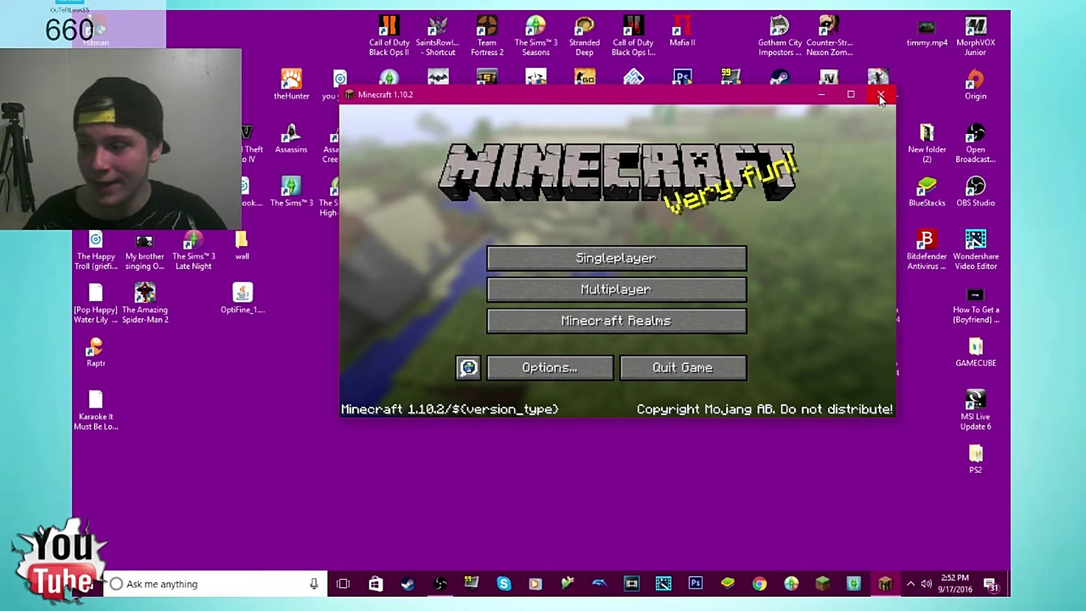
Restart from the Minecraft launcher and start the game with the OptiFine profile
{"action": "left_click", "coordinate": [644, 373]}
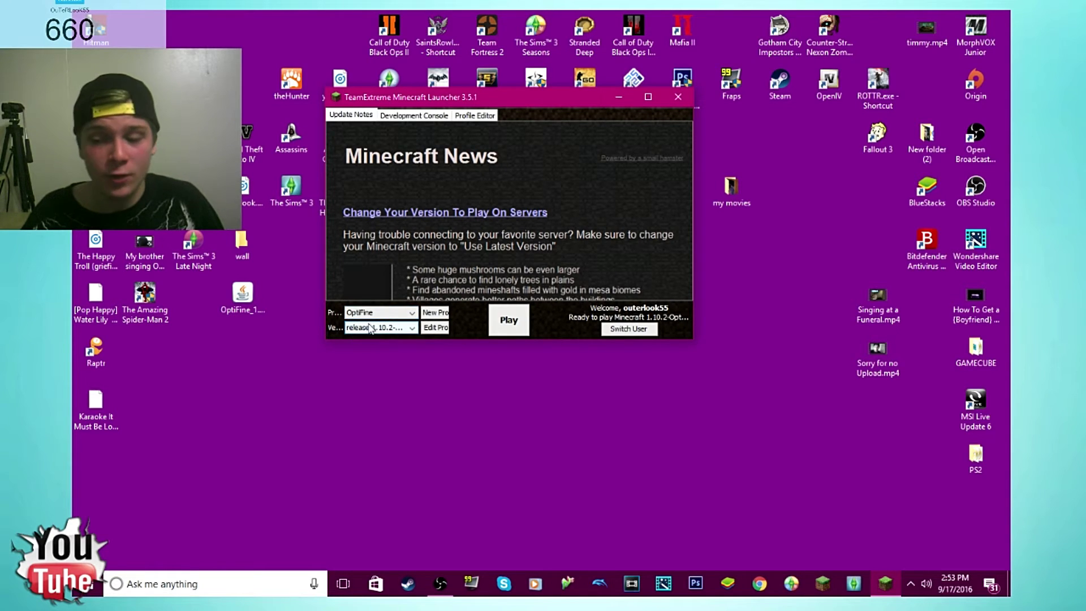
{"action": "left_click", "coordinate": [376, 312]}
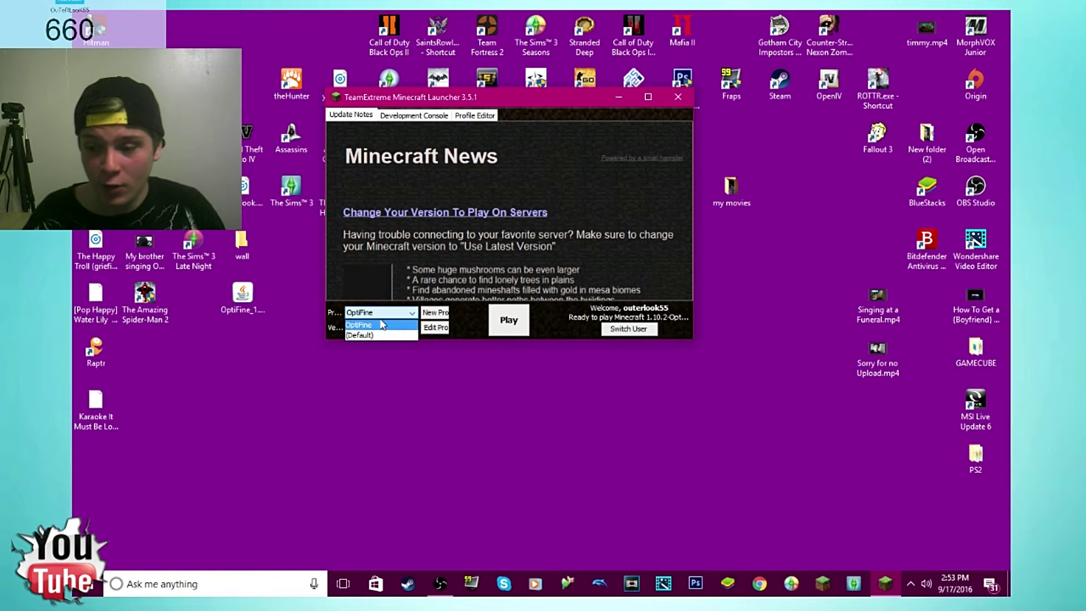
{"action": "key", "text": "Escape"}
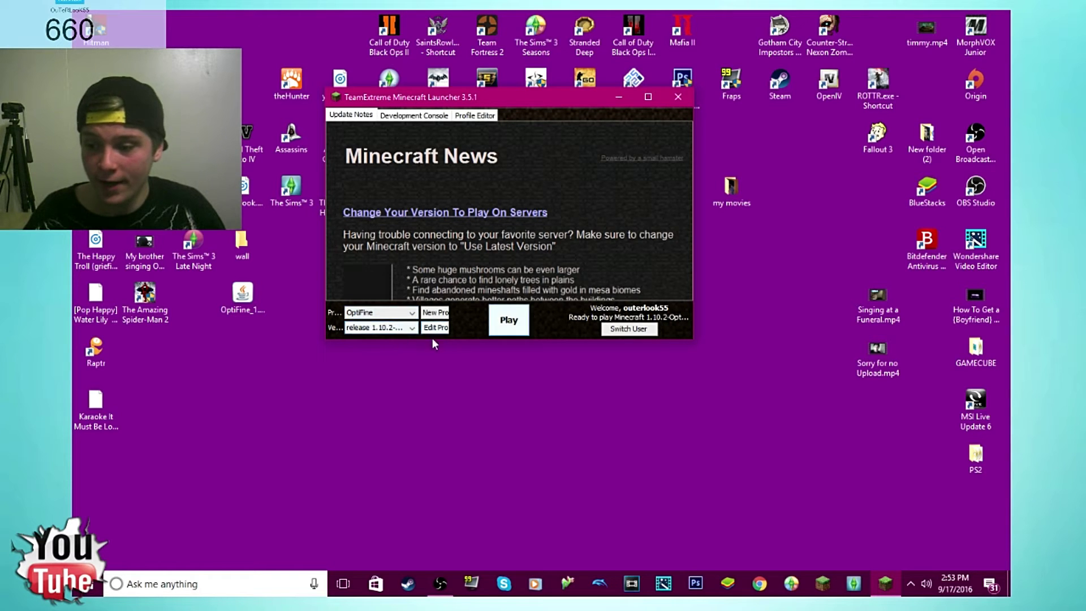
{"action": "left_click", "coordinate": [497, 327]}
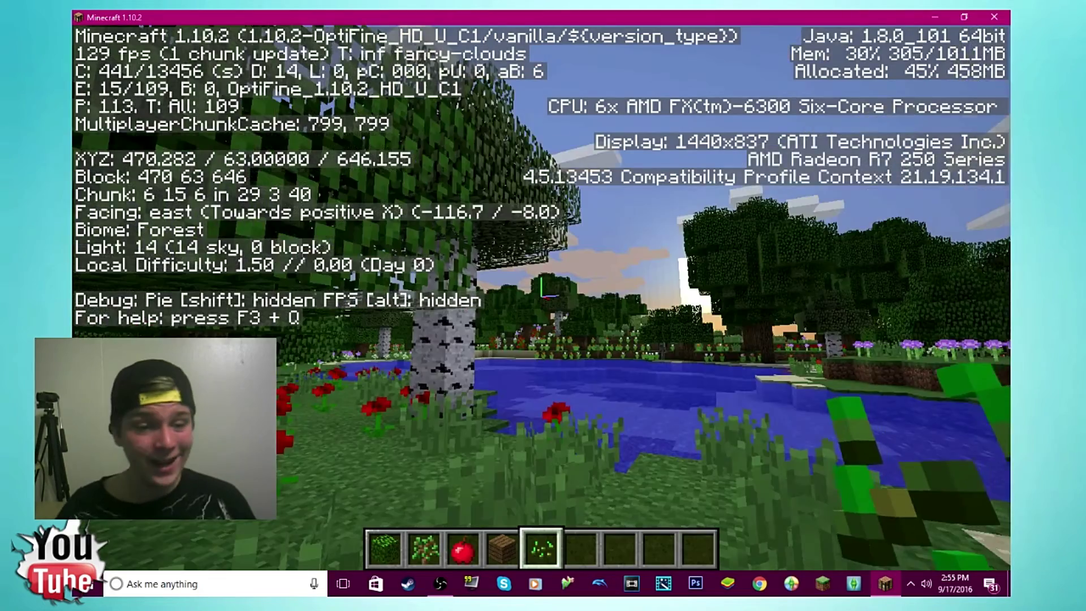
Fly up above the forest and look around to examine OptiFine's frame rate at the 14-chunk render distance
{"action": "key", "text": "w"}
{"action": "key", "text": "space"}
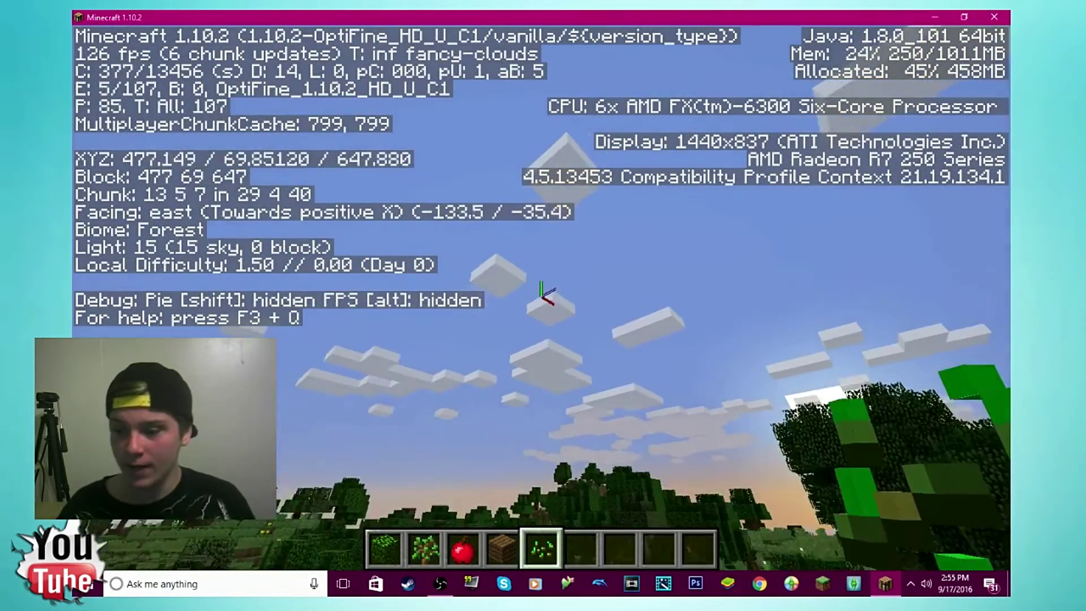
{"action": "key", "text": "space"}
{"action": "key", "text": "s"}
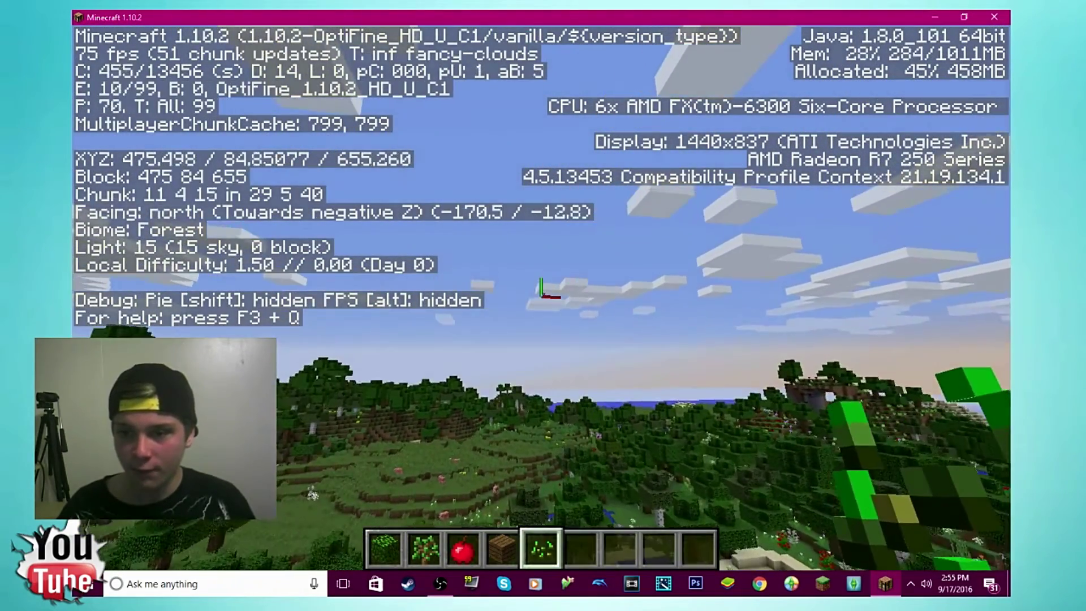
{"action": "key", "text": "space"}
{"action": "key", "text": "s"}
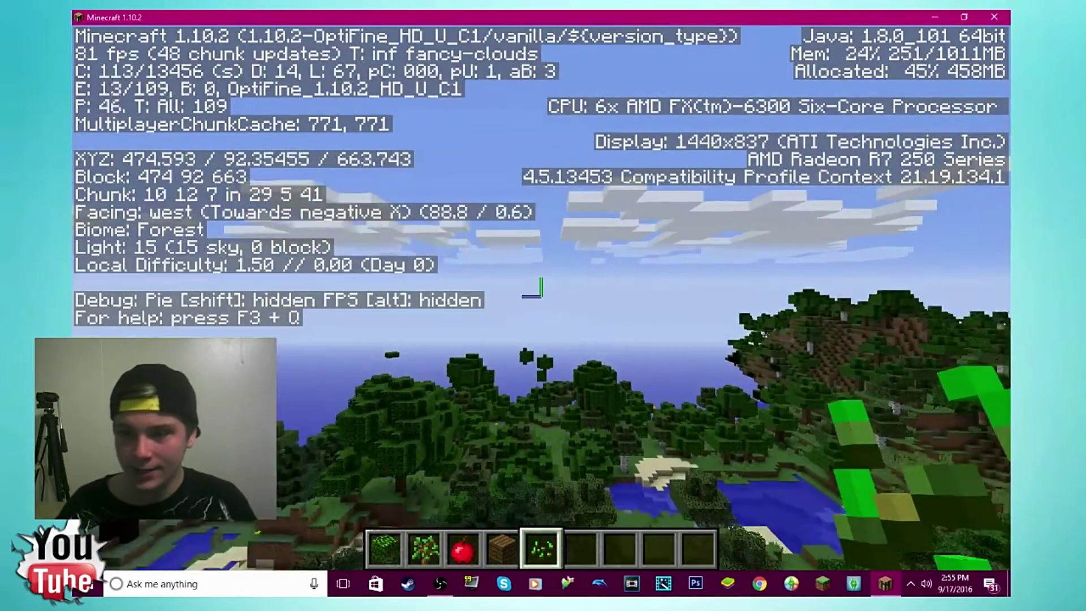
{"action": "key", "text": "space"}
{"action": "key", "text": "s"}
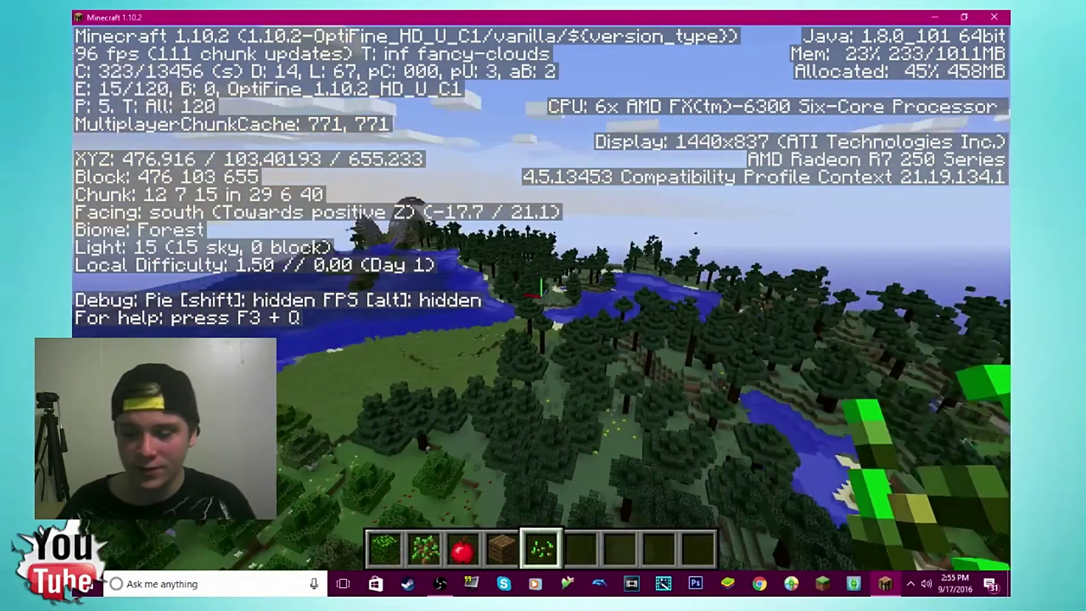
Set the render distance to 9 chunks in the video settings and return to the game
{"action": "key", "text": "Escape"}
{"action": "left_click", "coordinate": [442, 334]}
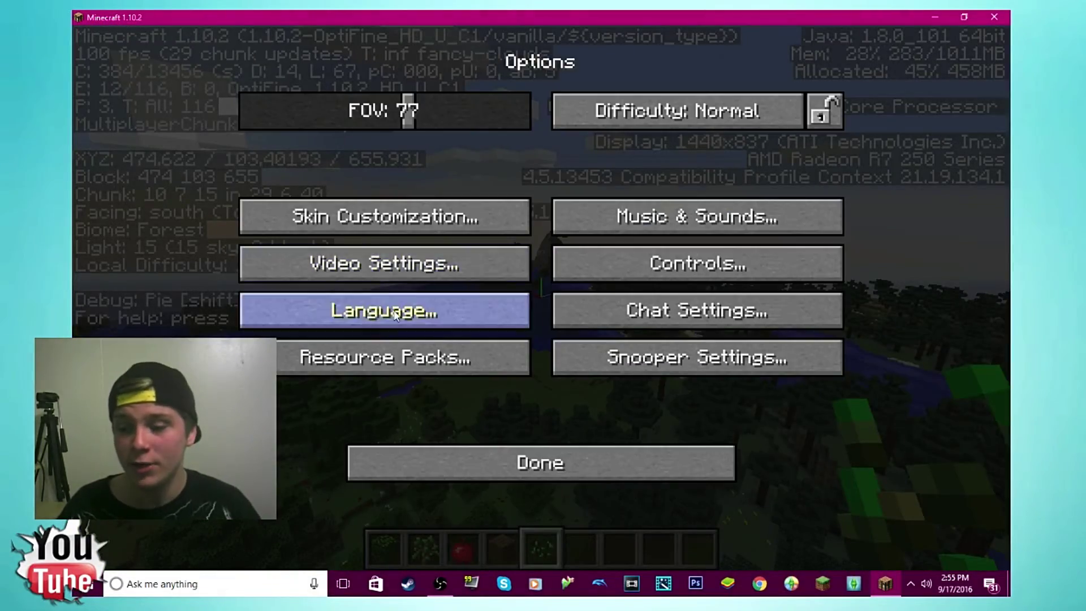
{"action": "left_click", "coordinate": [398, 251]}
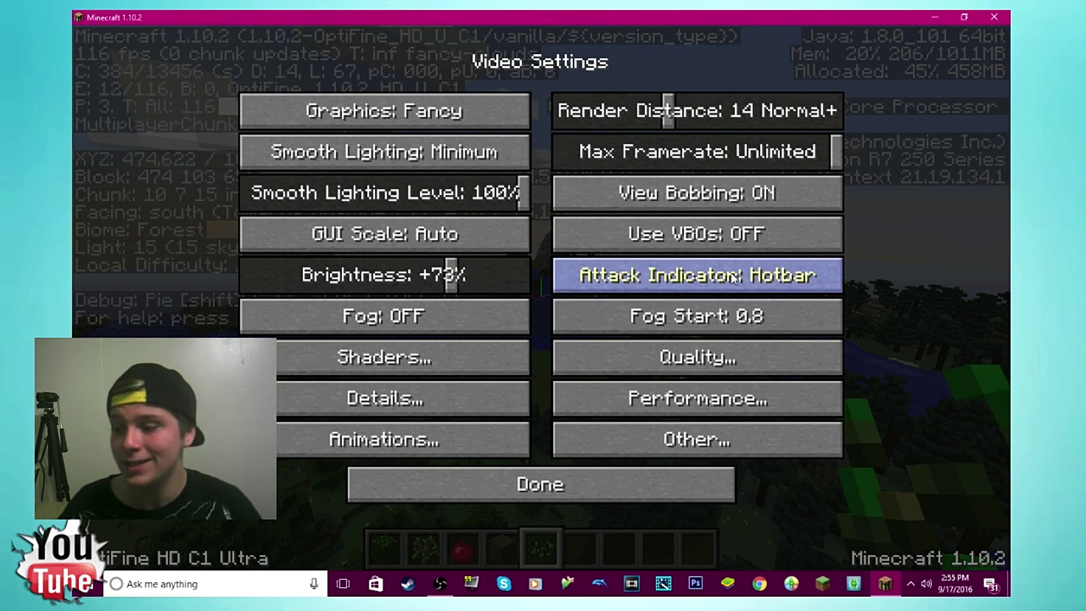
{"action": "left_click_drag", "start_coordinate": [661, 116], "coordinate": [622, 115]}
{"action": "left_click", "coordinate": [544, 492]}
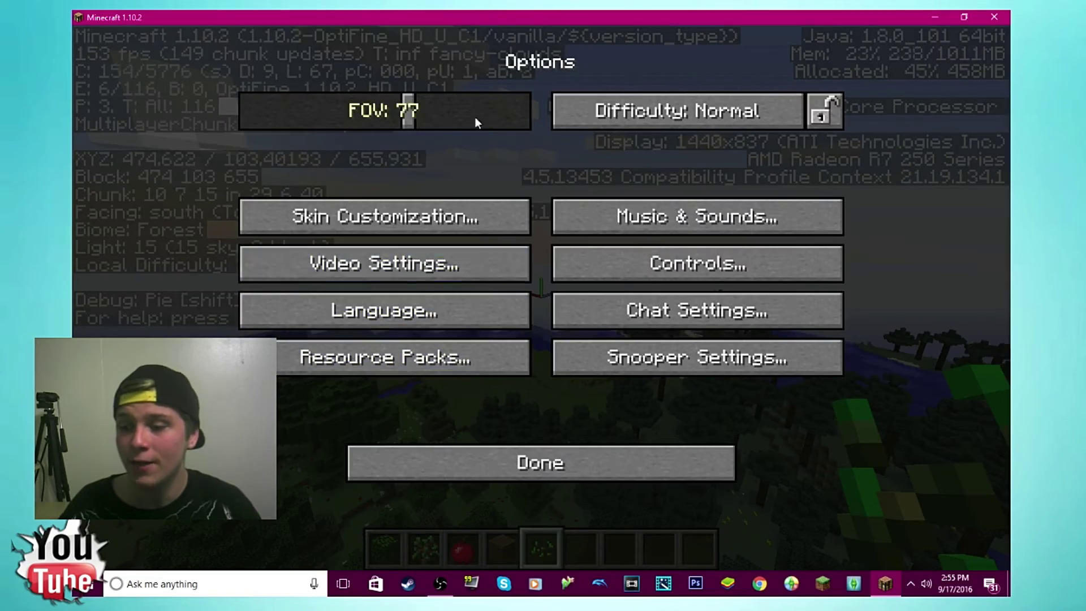
{"action": "left_click", "coordinate": [509, 463]}
{"action": "left_click", "coordinate": [509, 194]}
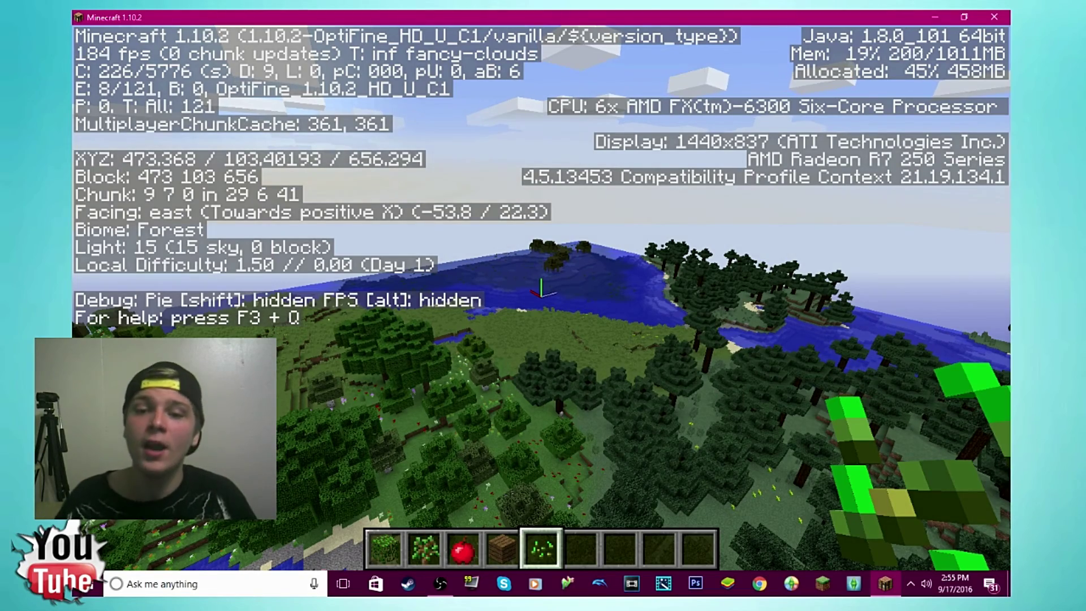
Descend to the ground and move through the flower forest to examine the frame rate at the 9-chunk render distance
{"action": "key", "text": "shift"}
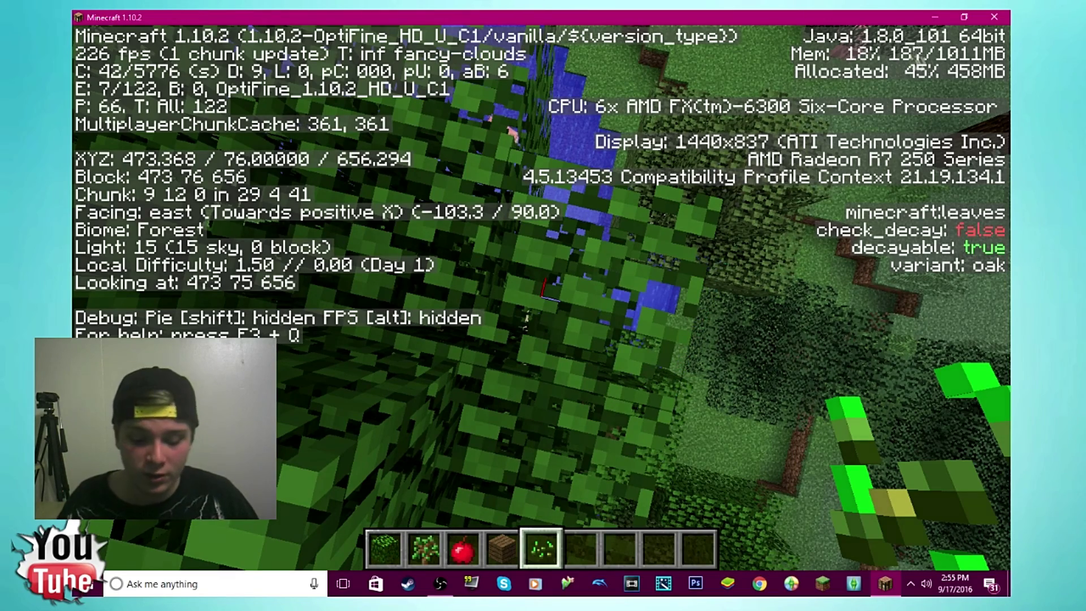
{"action": "key", "text": "w"}
{"action": "key", "text": "w"}
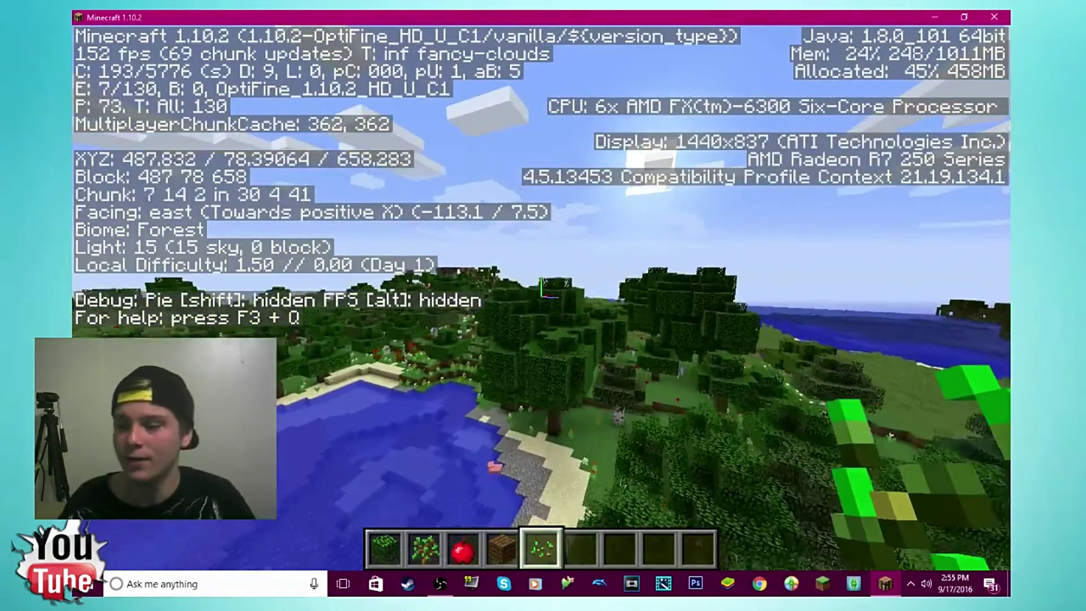
{"action": "key", "text": "w"}
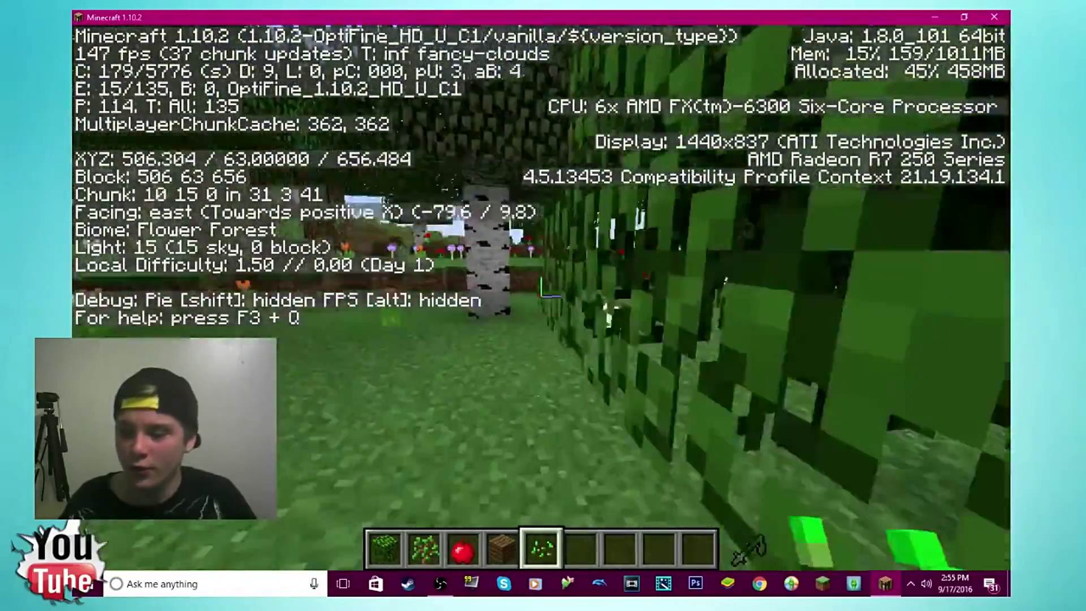
{"action": "key", "text": "w"}
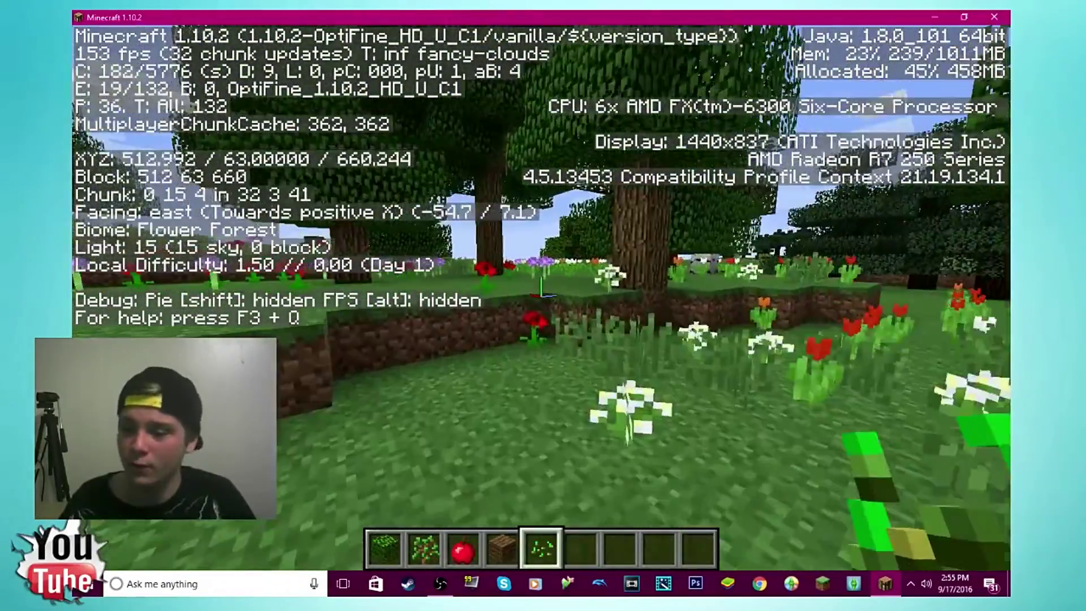